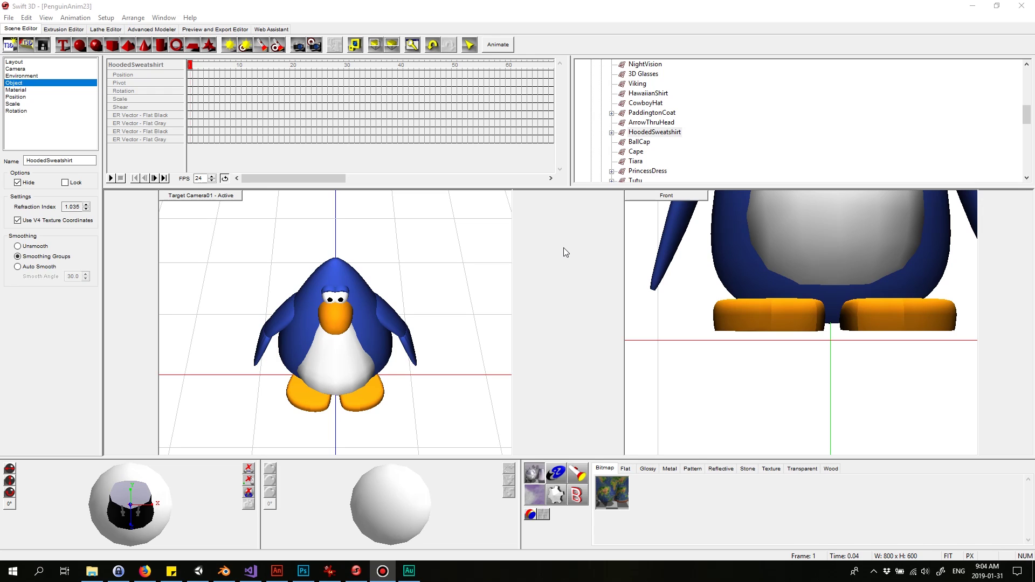
Step: Unhide the HoodedSweatshirt object on the penguin's body
click(642, 133)
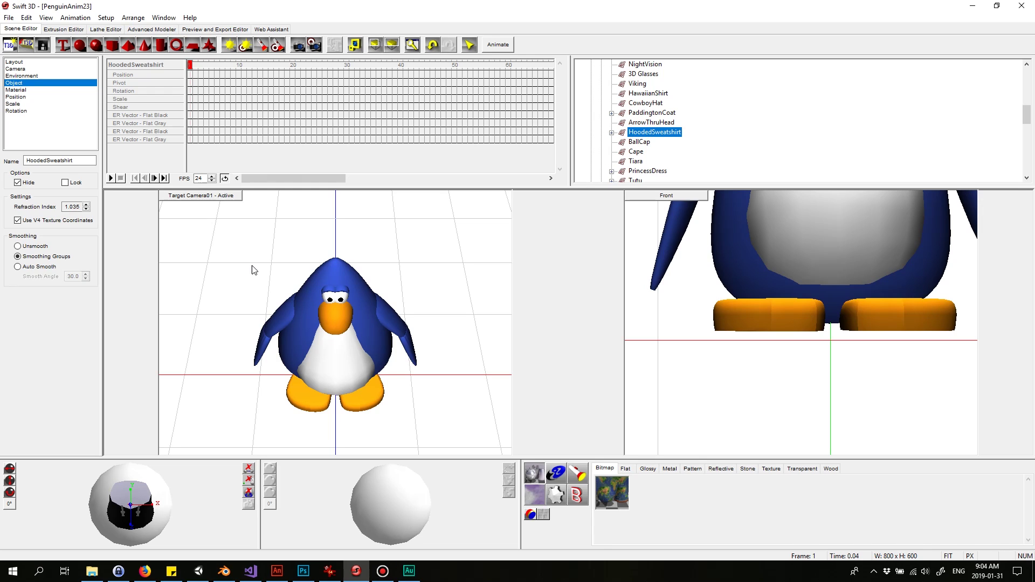
click(18, 184)
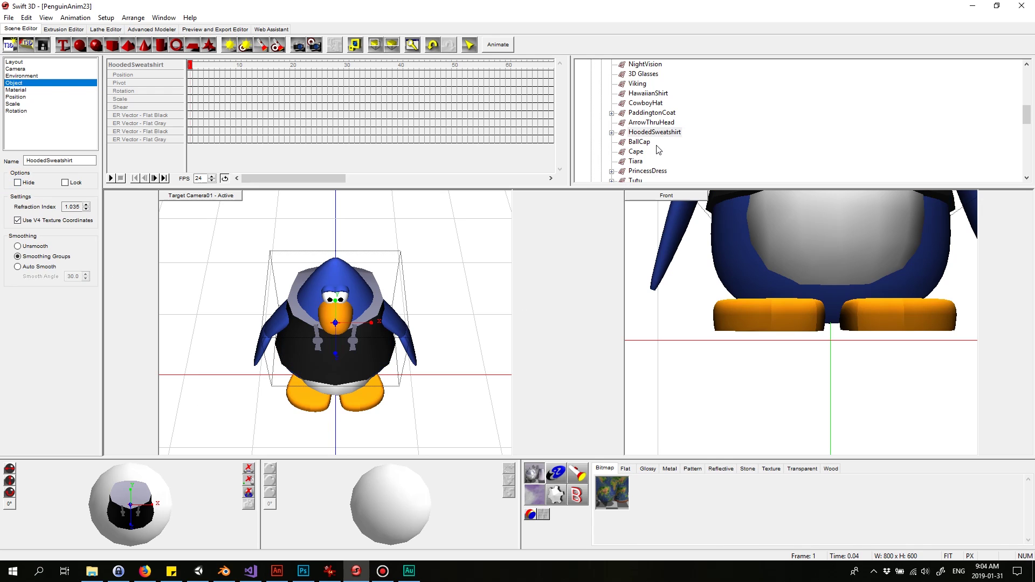
Step: Unhide the right-arm sleeve objects HoodedSweatshirtR2 and HoodedSweatshirtR1
scroll(664, 157, up, 10)
scroll(636, 129, down, 2)
click(611, 105)
click(611, 83)
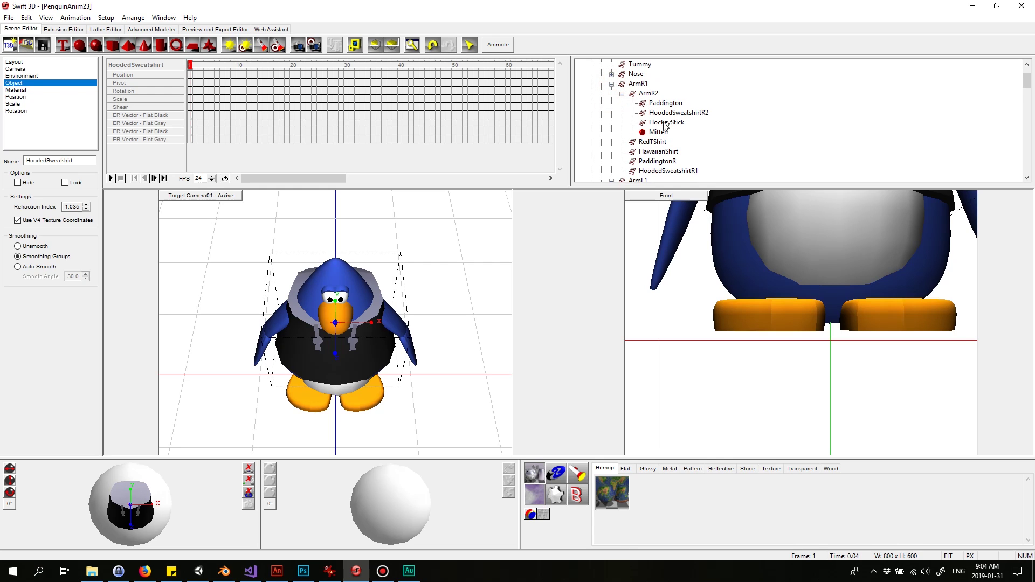
click(678, 114)
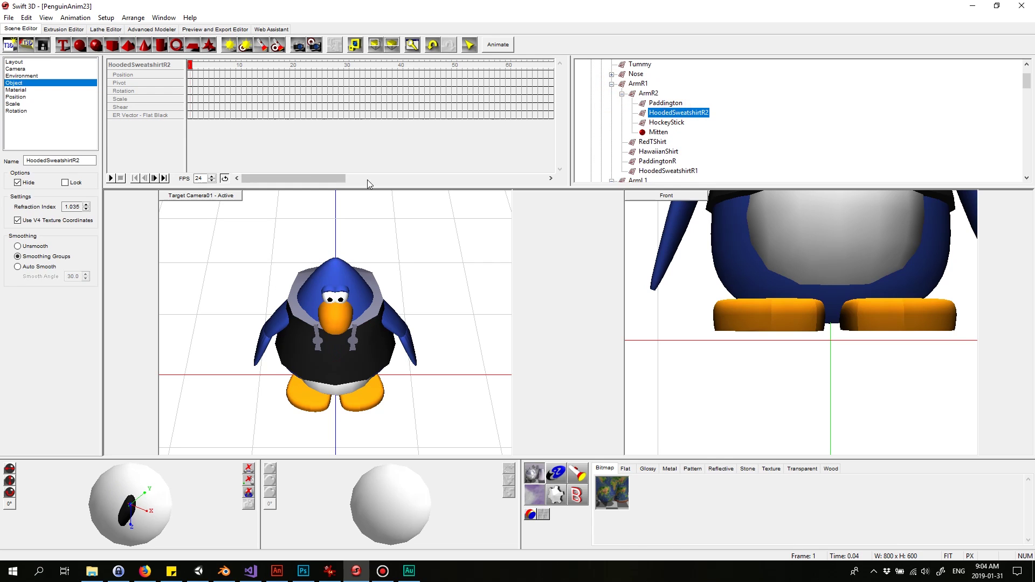
click(18, 183)
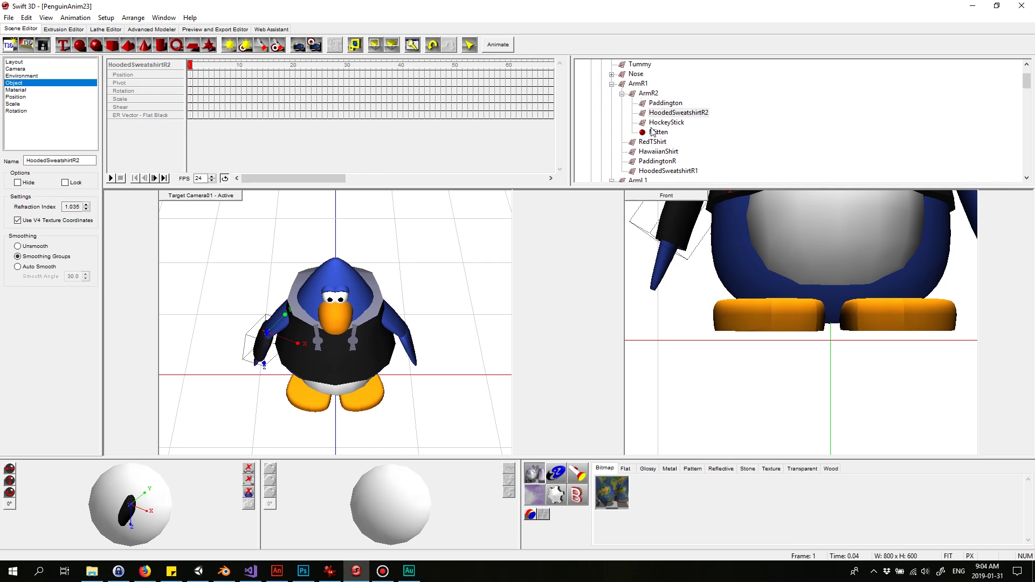
click(668, 171)
click(17, 183)
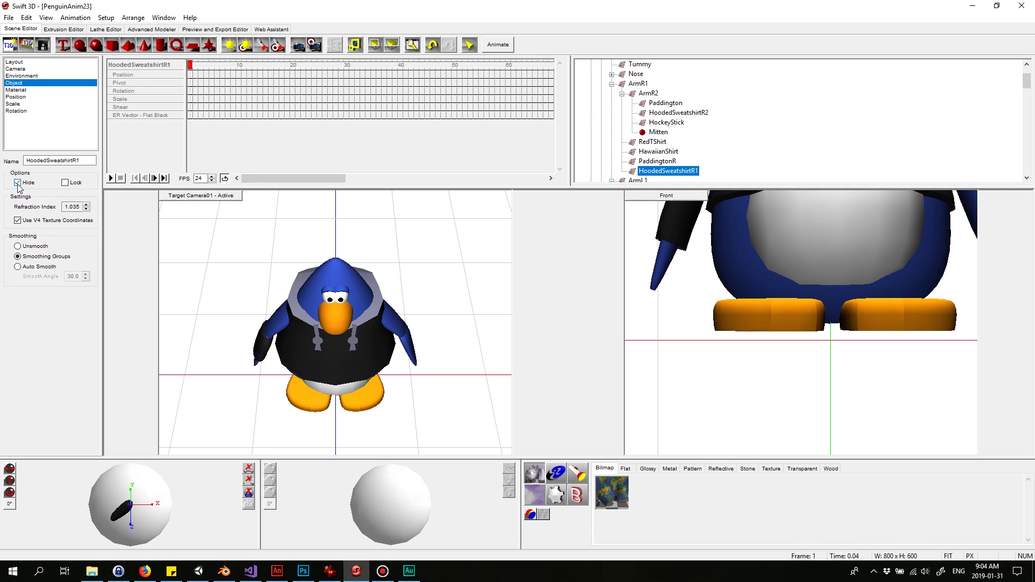
Step: Unhide the left-arm sleeve objects HoodedSweatshirtL1 and HoodedSweatshirtL2
scroll(675, 172, down, 3)
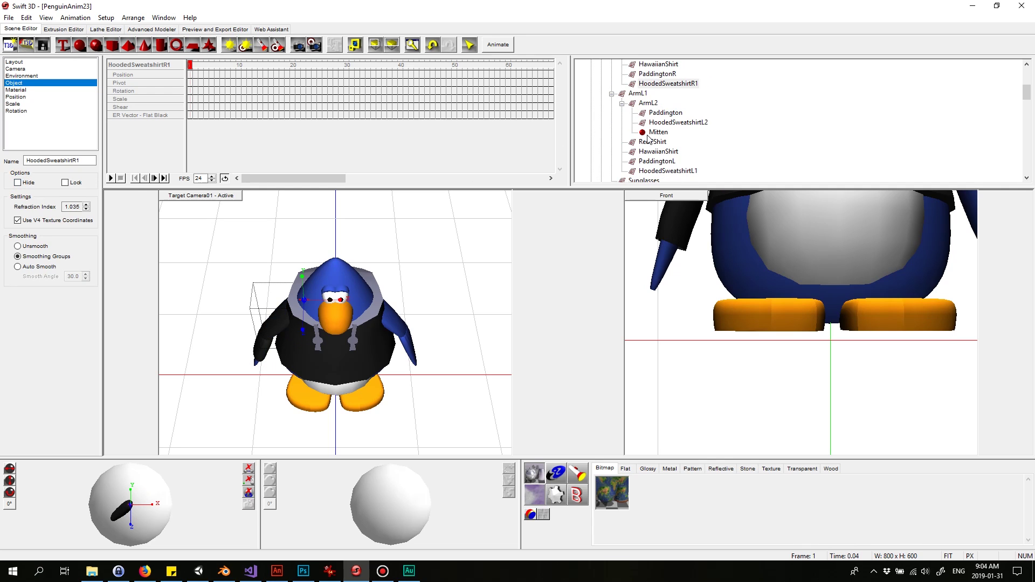
click(674, 170)
click(22, 180)
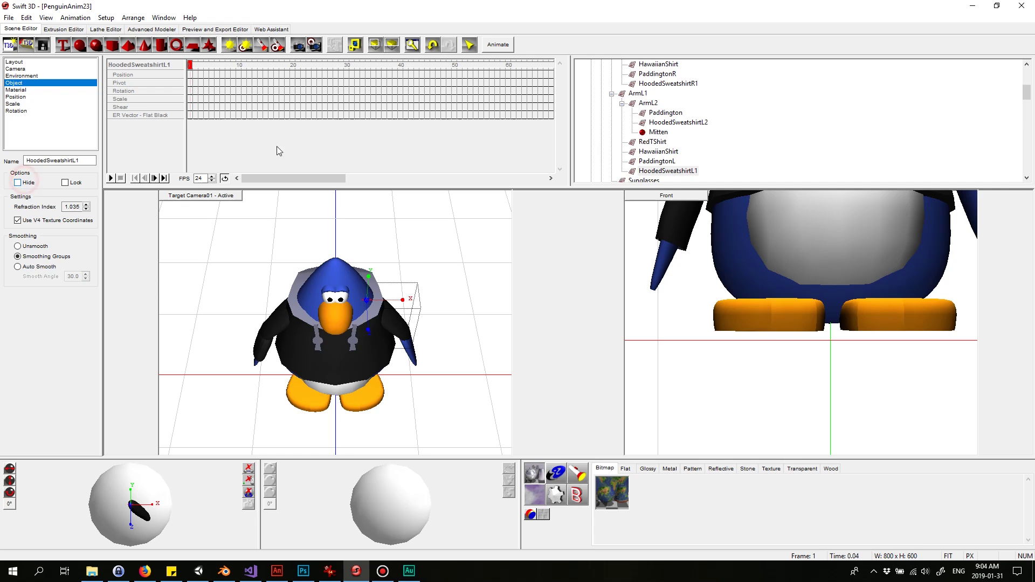
click(674, 122)
click(17, 183)
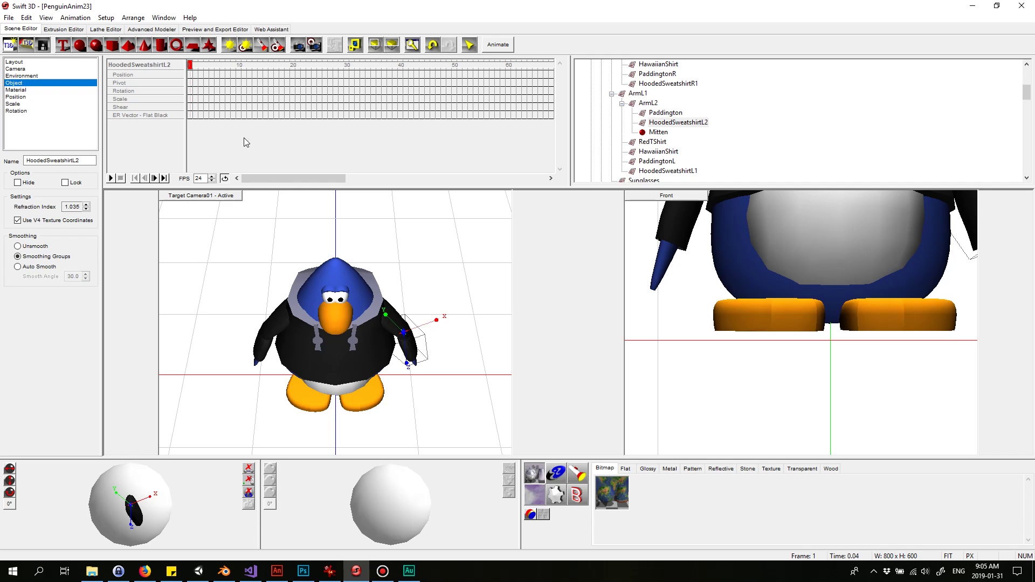
Step: Preview the penguin's pose at frame 37 of the animation and return to frame 1
mouse_move(190, 67)
mouse_down()
mouse_move(482, 50)
mouse_move(349, 52)
mouse_move(384, 54)
mouse_up()
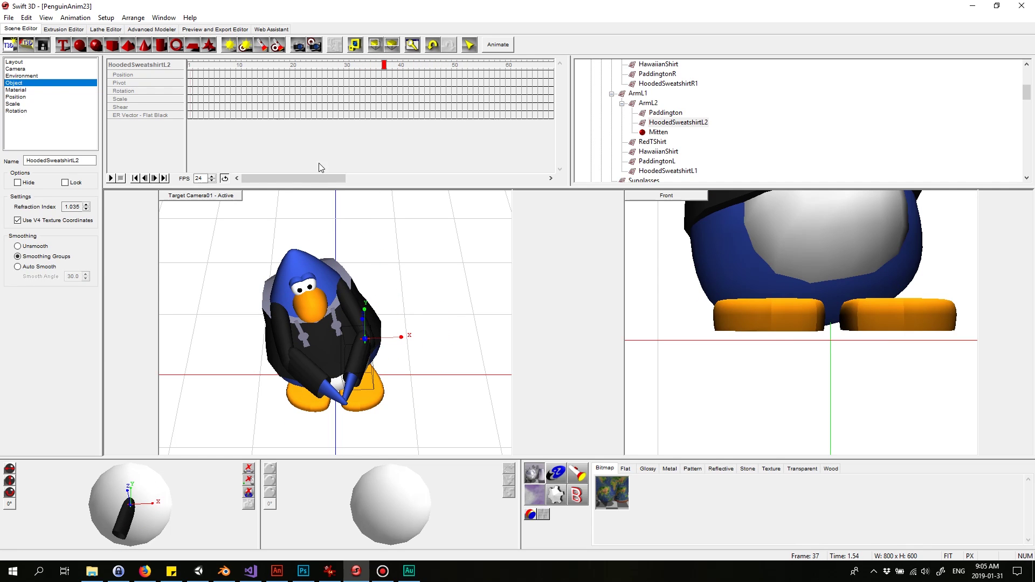
click(193, 64)
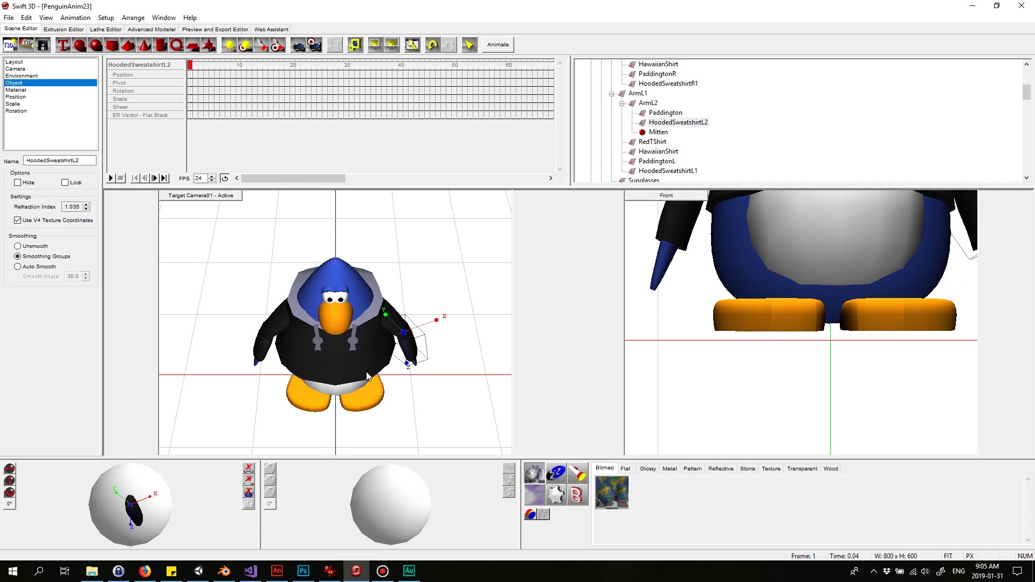
Step: Turn the whole penguin around by setting the COG box's Y rotation to 180
click(340, 423)
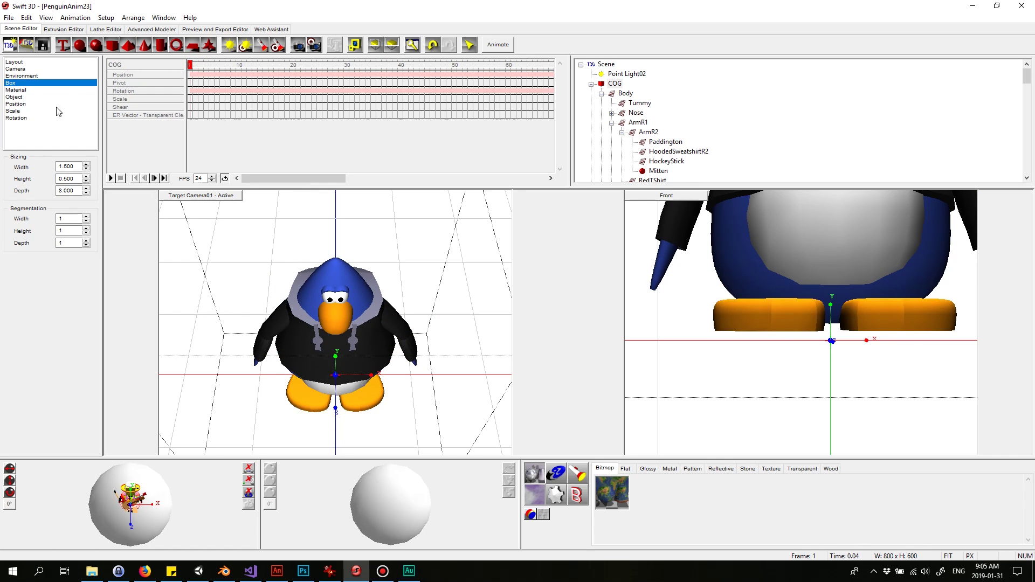
click(28, 118)
double_click(75, 180)
text(180)
key(Return)
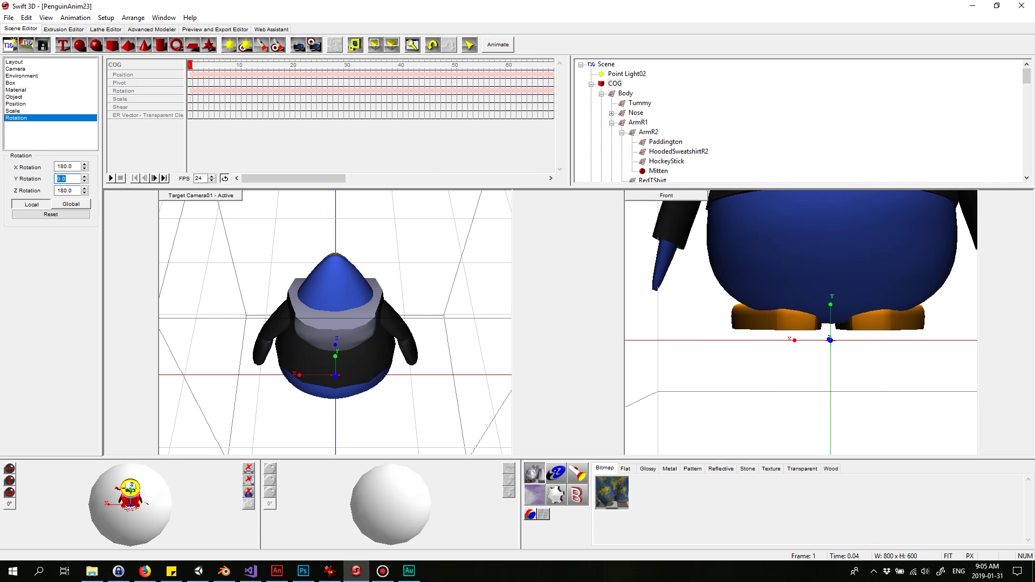
Step: Scrub through the animation to view the penguin from behind and return to frame 1
click(216, 67)
mouse_move(228, 70)
mouse_down()
mouse_move(490, 65)
mouse_move(308, 69)
mouse_up()
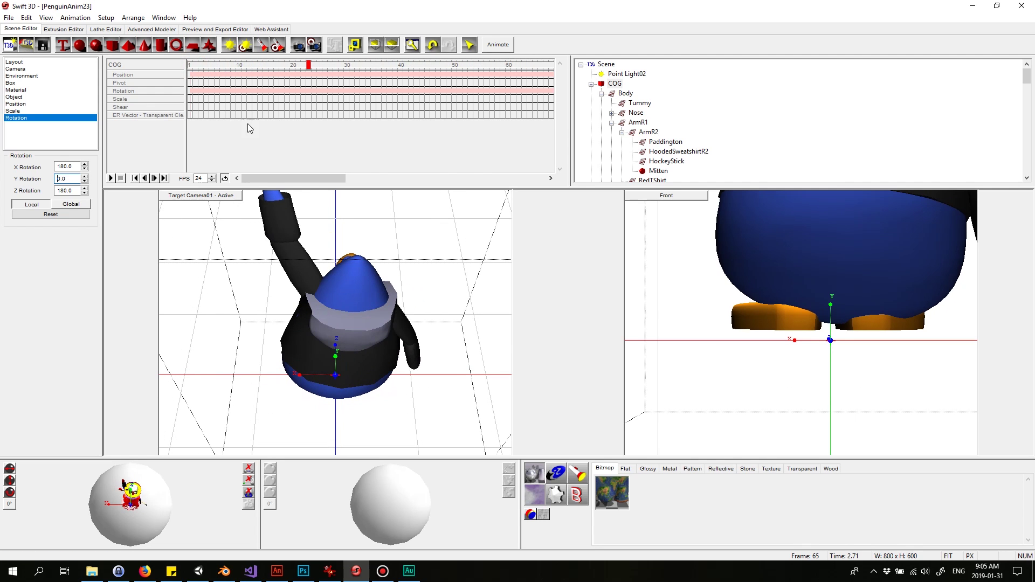
click(189, 70)
Step: Turn the penguin to face forward by setting the COG's X and Z rotation to 0
click(75, 166)
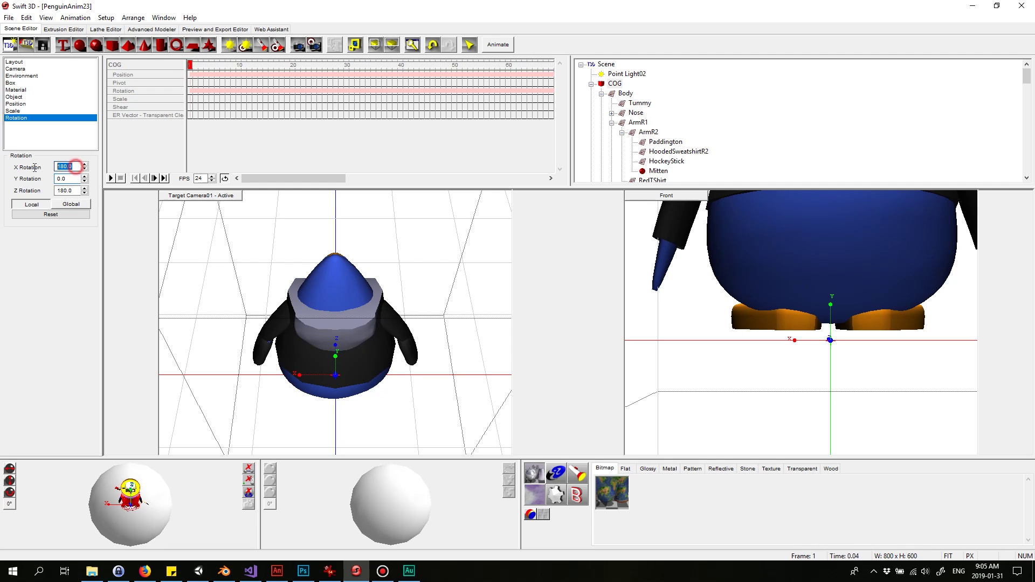
text(0)
drag(76, 190, 52, 196)
text(0)
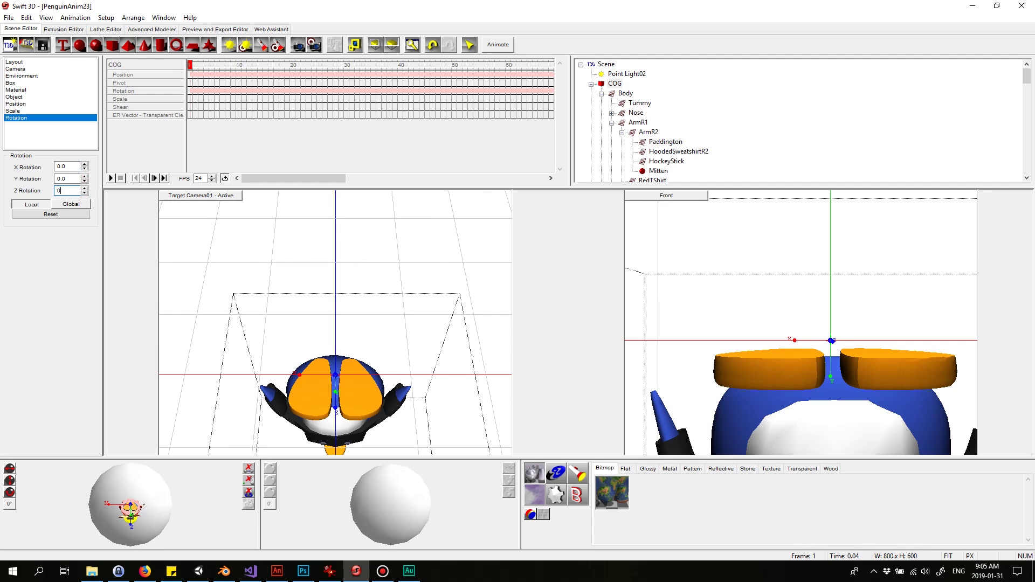
key(Return)
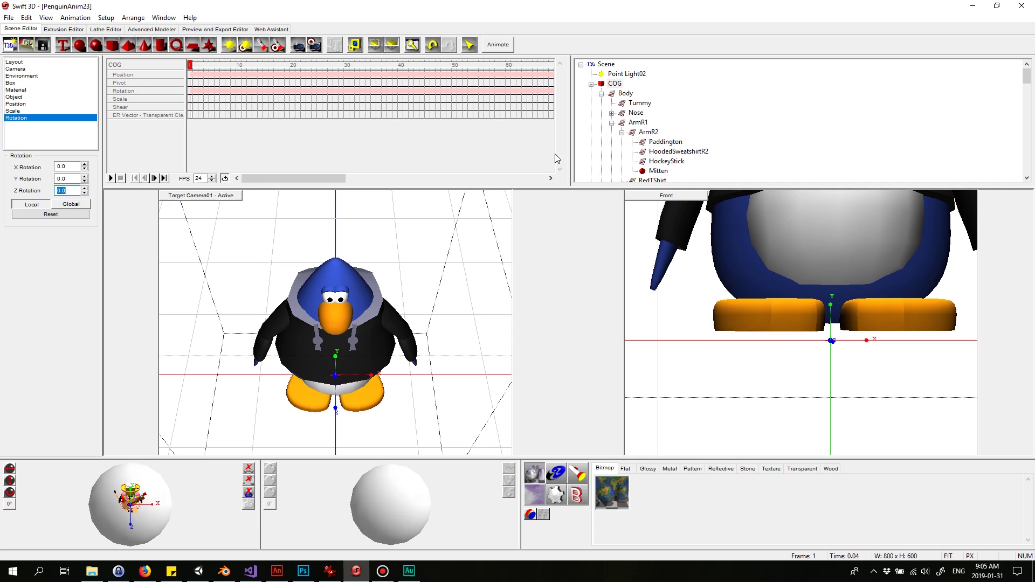
Step: Hide the right-arm sleeve objects HoodedSweatshirtR2 and HoodedSweatshirtR1
click(677, 151)
click(18, 182)
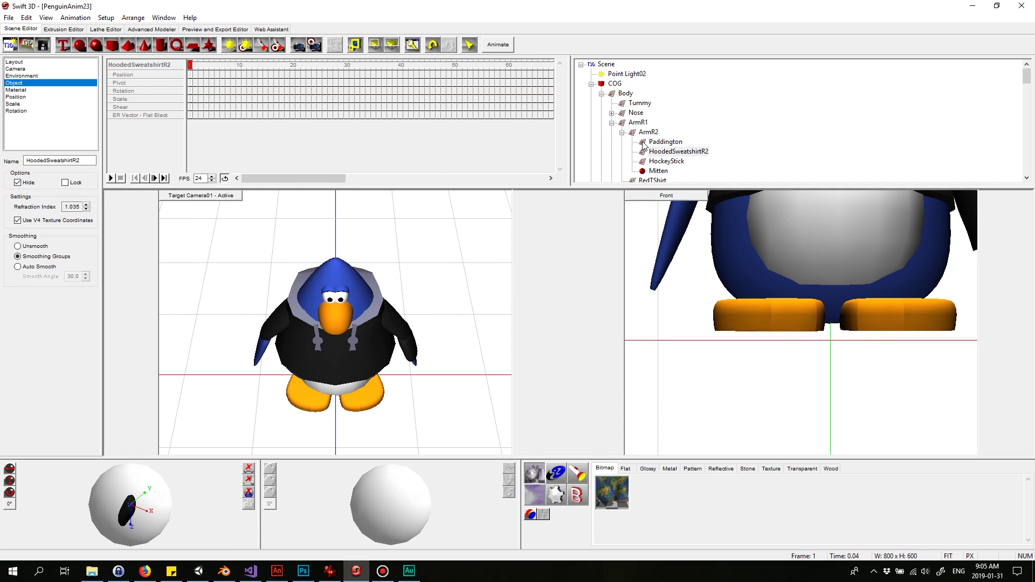
scroll(644, 147, down, 2)
click(661, 151)
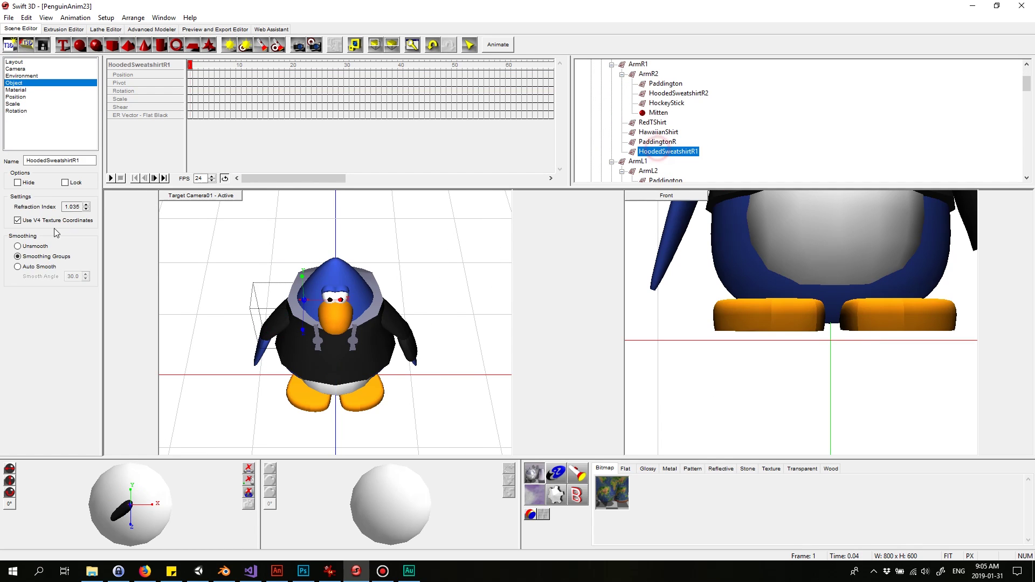
click(18, 182)
Step: Hide the left-arm sleeve objects HoodedSweatshirtL2 and HoodedSweatshirtL1
scroll(673, 140, down, 3)
click(669, 103)
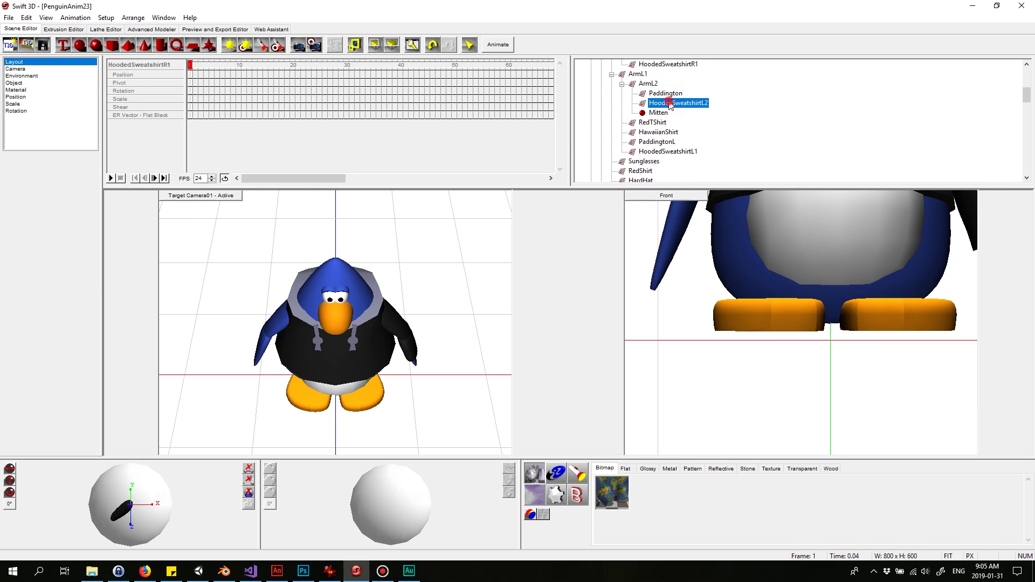
click(17, 182)
click(673, 153)
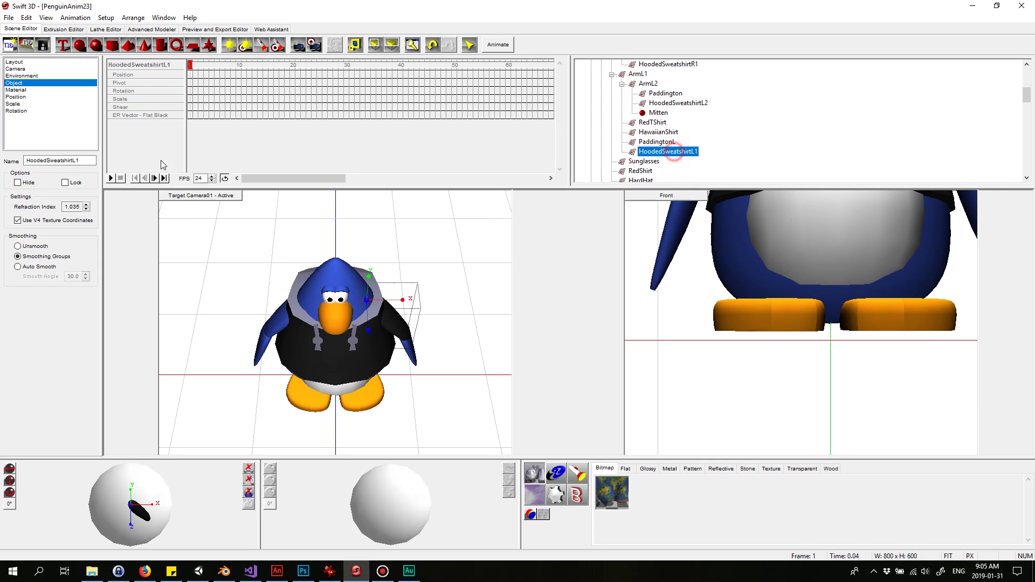
click(17, 182)
Step: Find SantaHat in the scene hierarchy, unhide it on the penguin briefly, and hide it again
scroll(703, 155, down, 10)
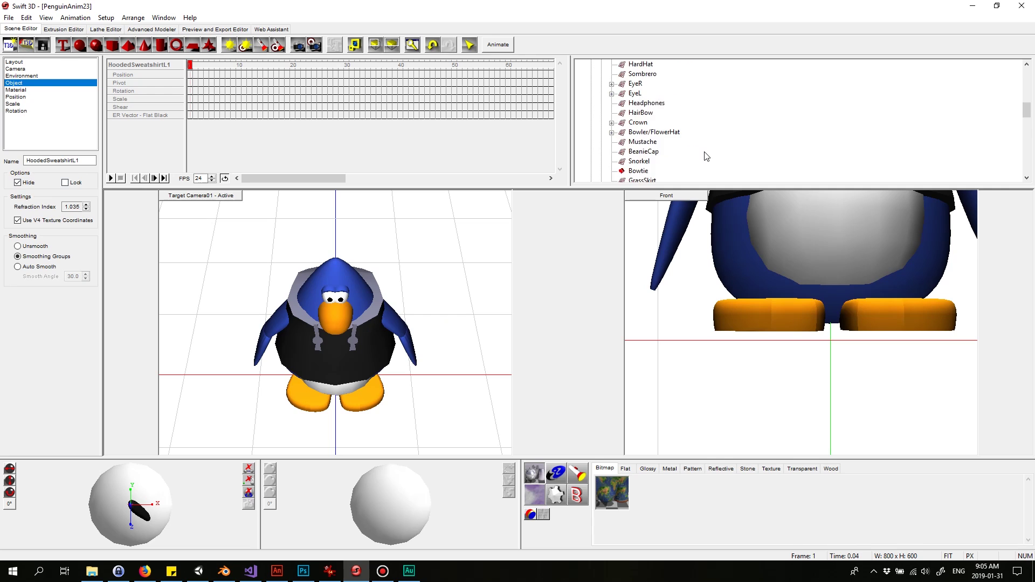
scroll(694, 146, down, 2)
scroll(712, 131, down, 3)
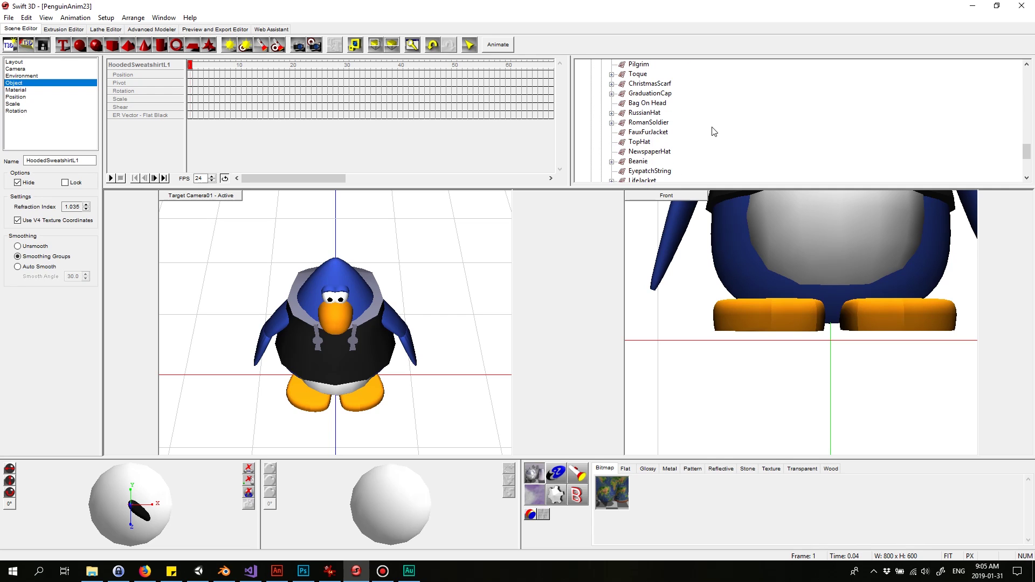
scroll(706, 133, up, 3)
scroll(700, 133, up, 2)
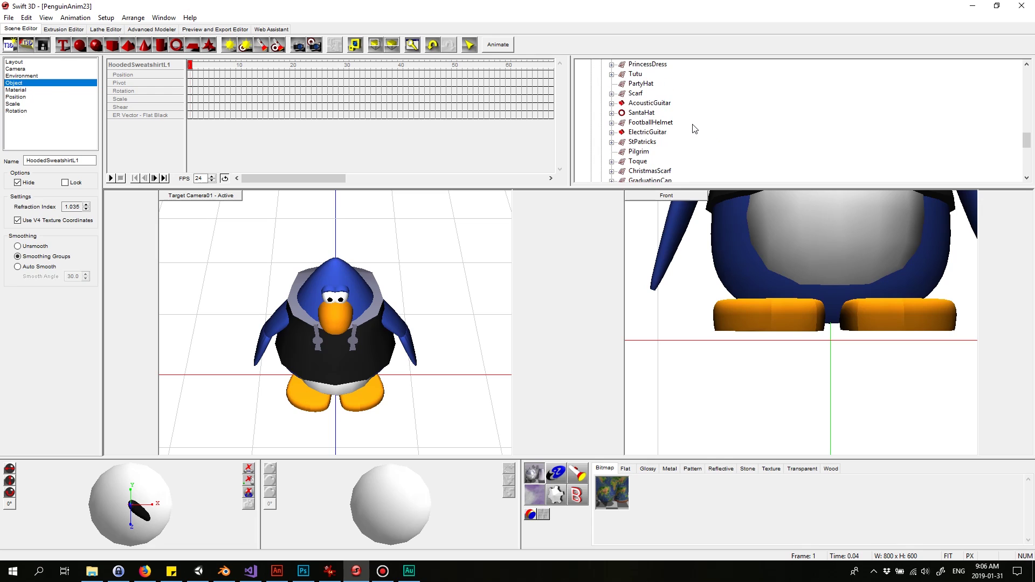
click(643, 112)
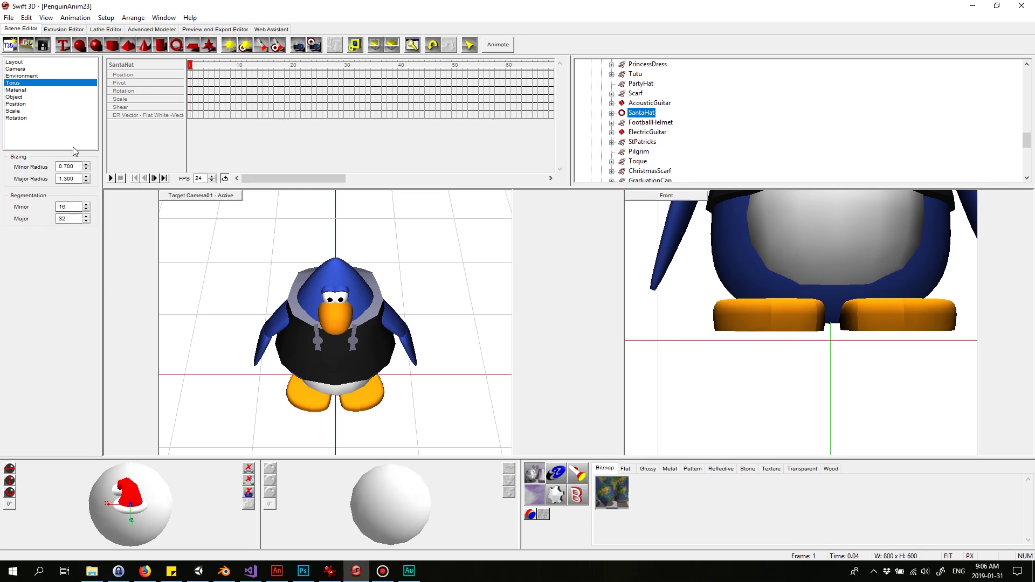
click(48, 97)
click(18, 183)
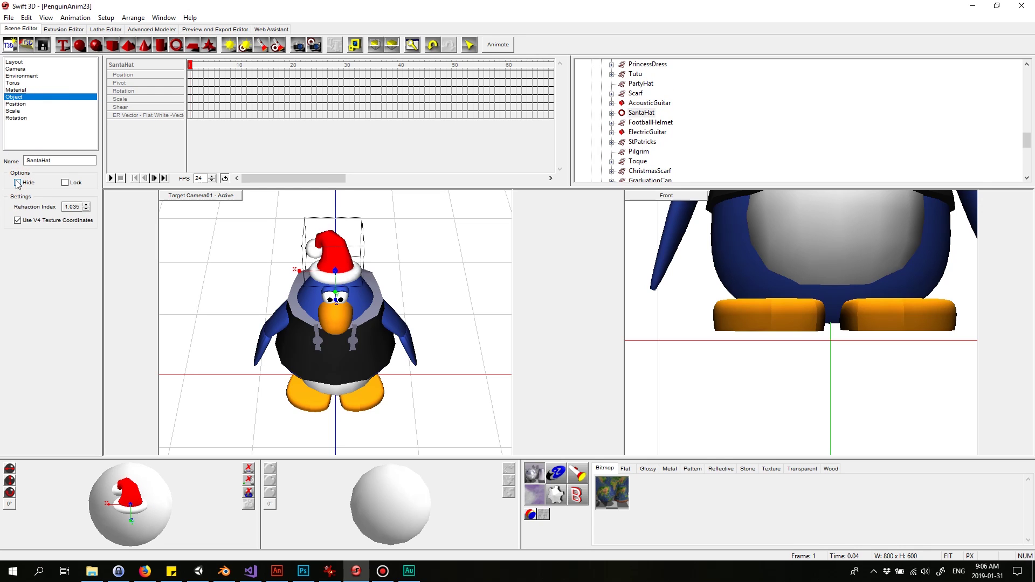
click(18, 183)
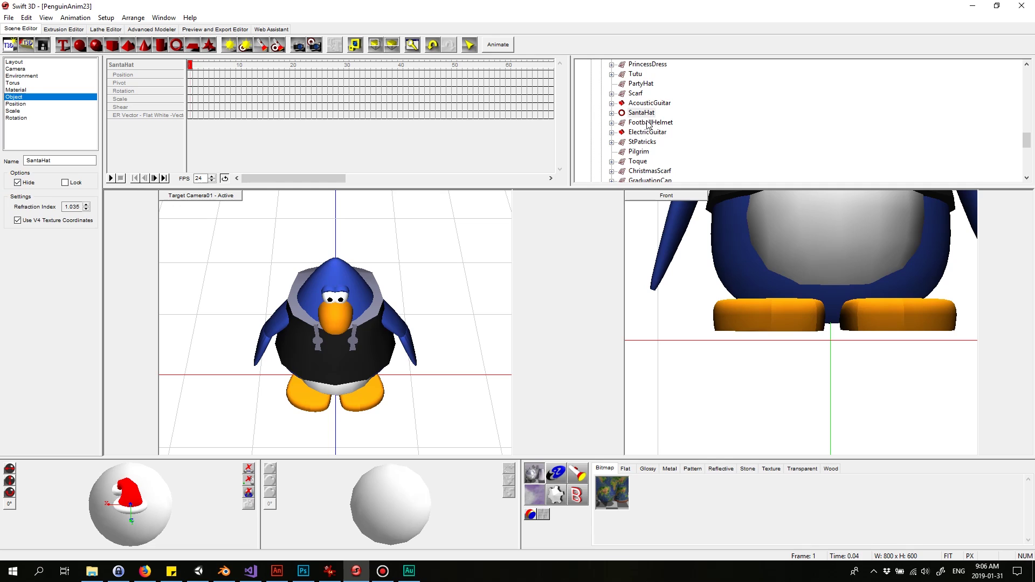
Step: Unhide the FootballHelmet to preview it on the penguin and hide it again
click(650, 122)
click(21, 183)
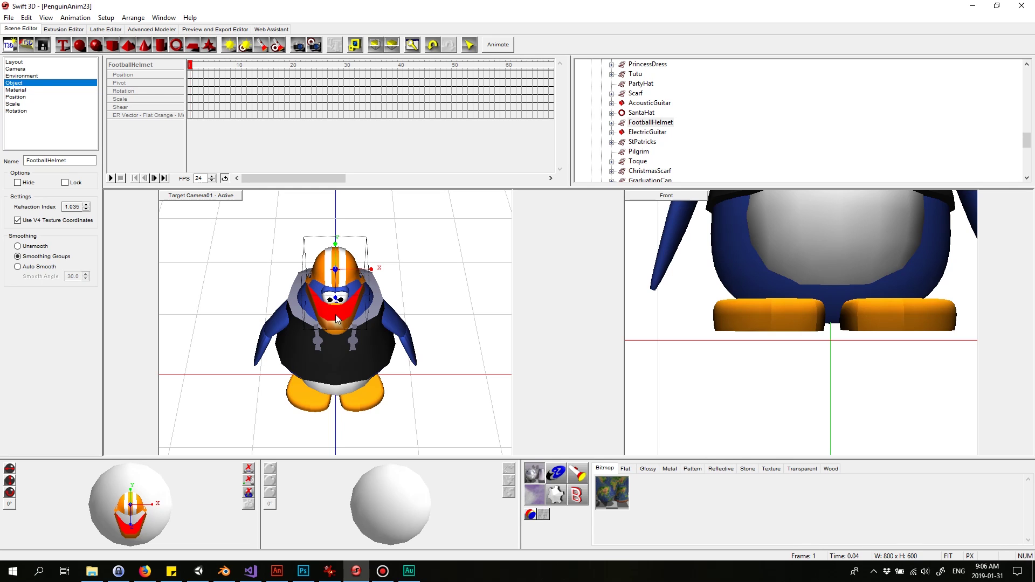
mouse_move(191, 65)
mouse_down()
mouse_move(332, 60)
mouse_move(222, 53)
mouse_move(188, 65)
mouse_up()
click(18, 183)
Step: Unhide the ElectricGuitar to preview it on the penguin and hide it again
click(646, 132)
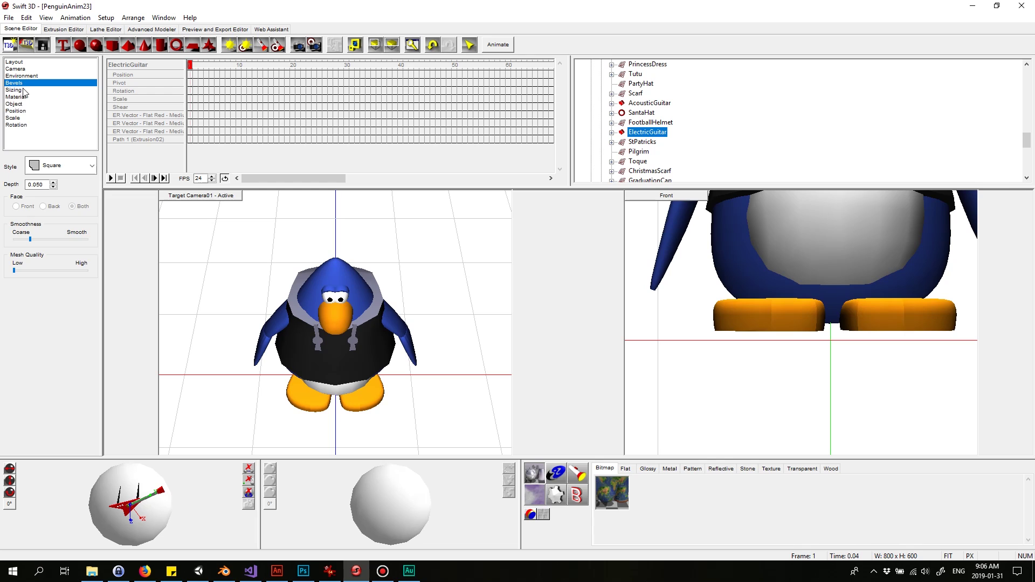
click(15, 103)
click(18, 183)
click(18, 184)
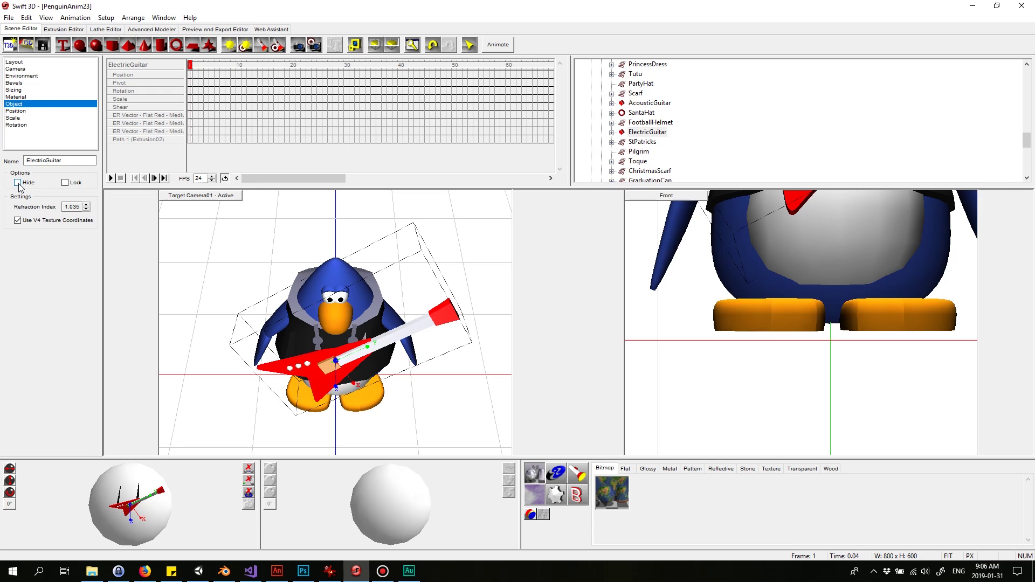
click(18, 184)
Step: Unhide the StPatricks hat on the penguin's head
click(645, 142)
click(26, 181)
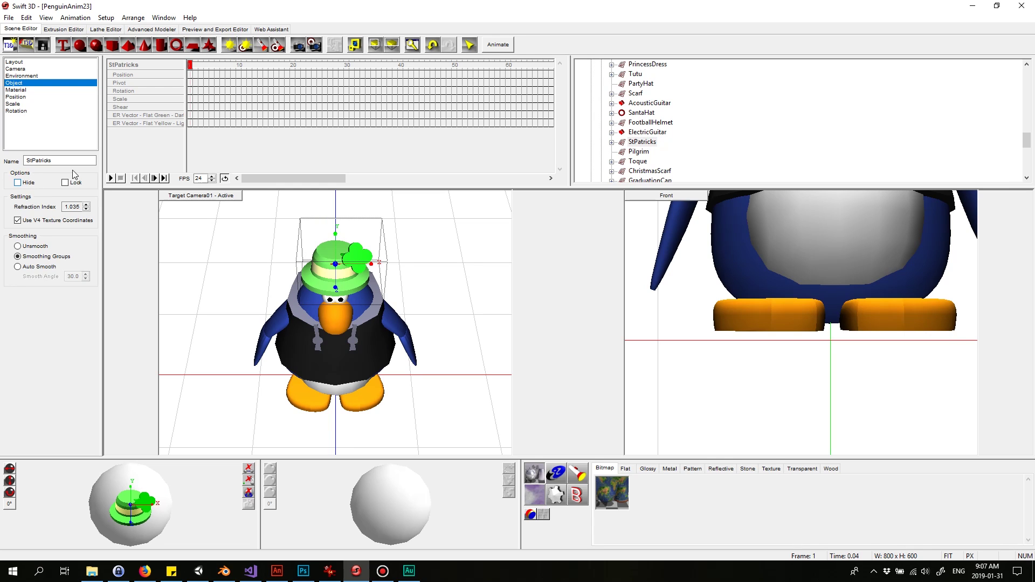
Step: Unhide the Bowler/FlowerHat briefly for comparison with the StPatricks hat and hide it again
scroll(668, 135, up, 10)
scroll(668, 135, up, 2)
click(653, 103)
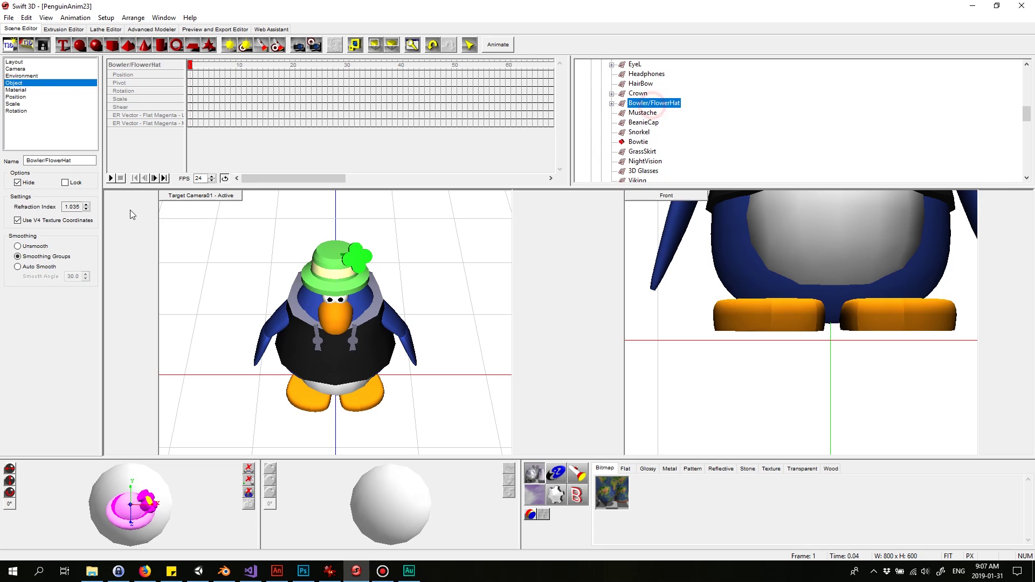
click(18, 183)
click(18, 183)
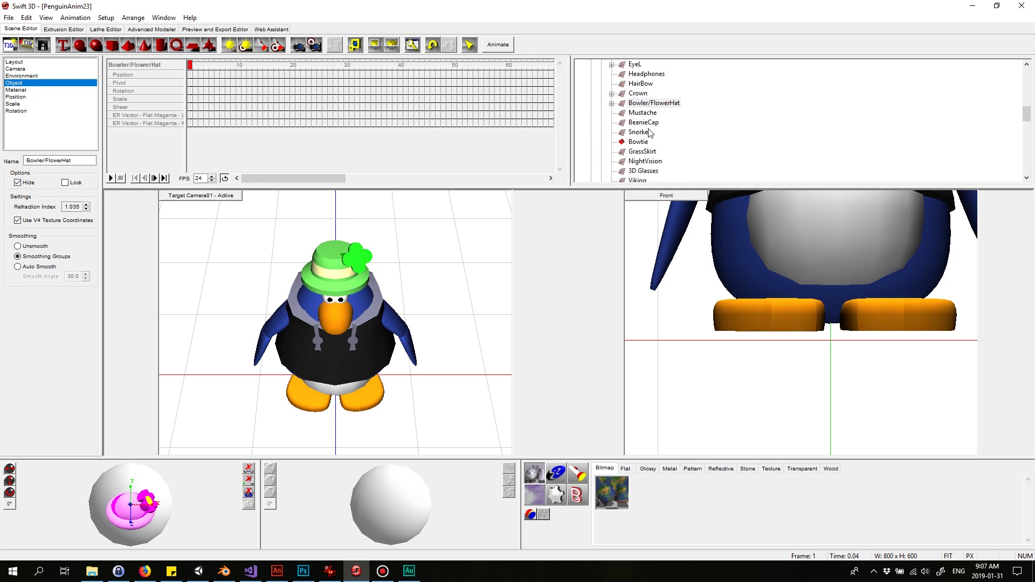
Step: Hide the StPatricks hat on the penguin
scroll(669, 143, down, 10)
scroll(667, 143, up, 2)
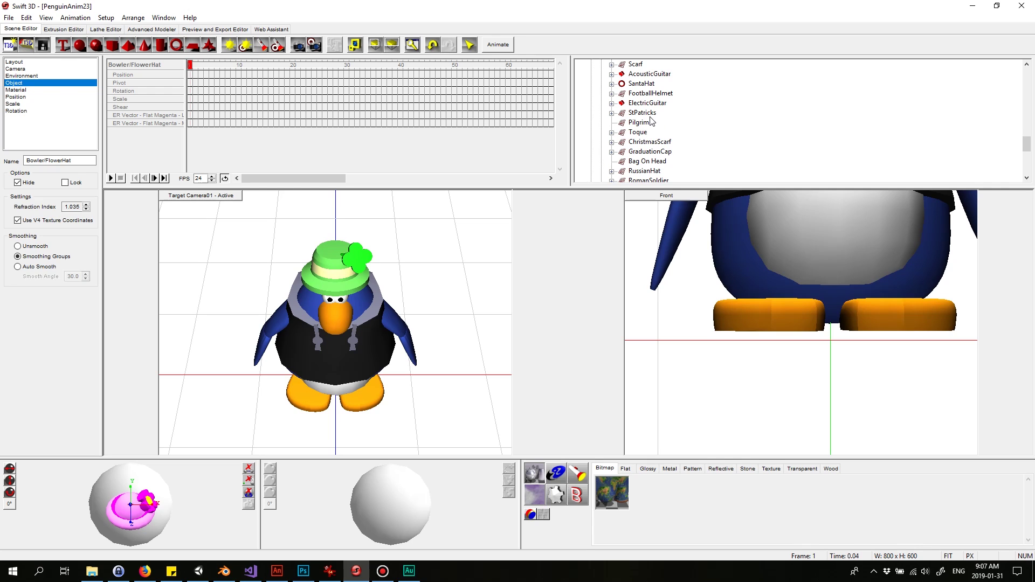
click(639, 122)
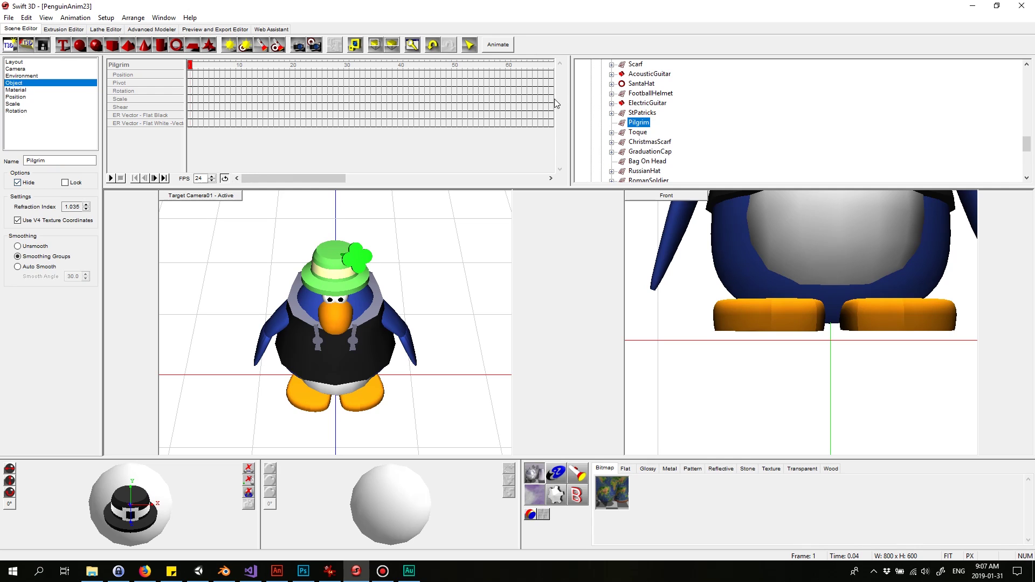
scroll(644, 111, up, 1)
click(651, 141)
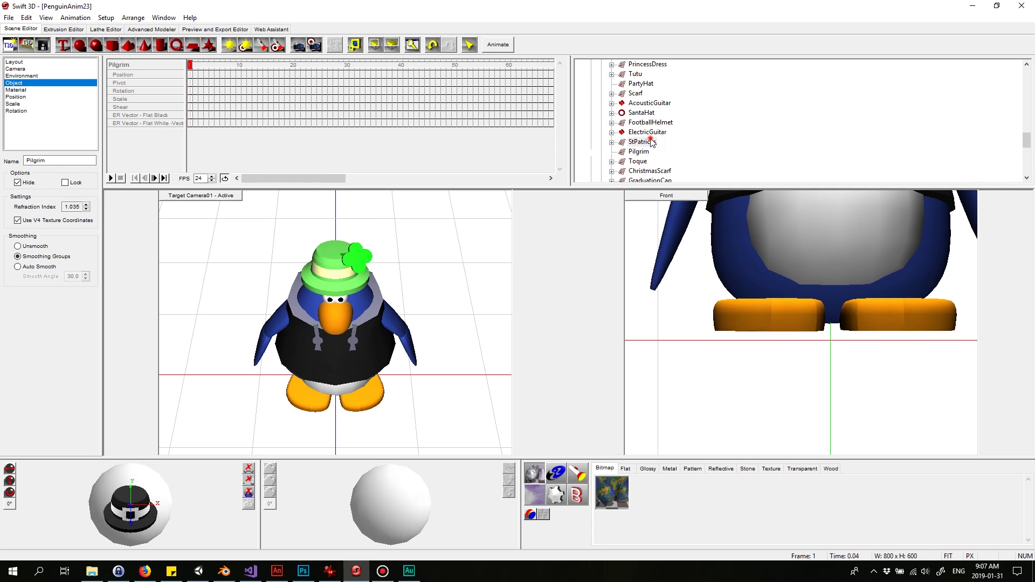
click(18, 182)
Step: Unhide the Pilgrim hat, preview it by scrubbing the animation to frame 21, and hide it again
click(639, 151)
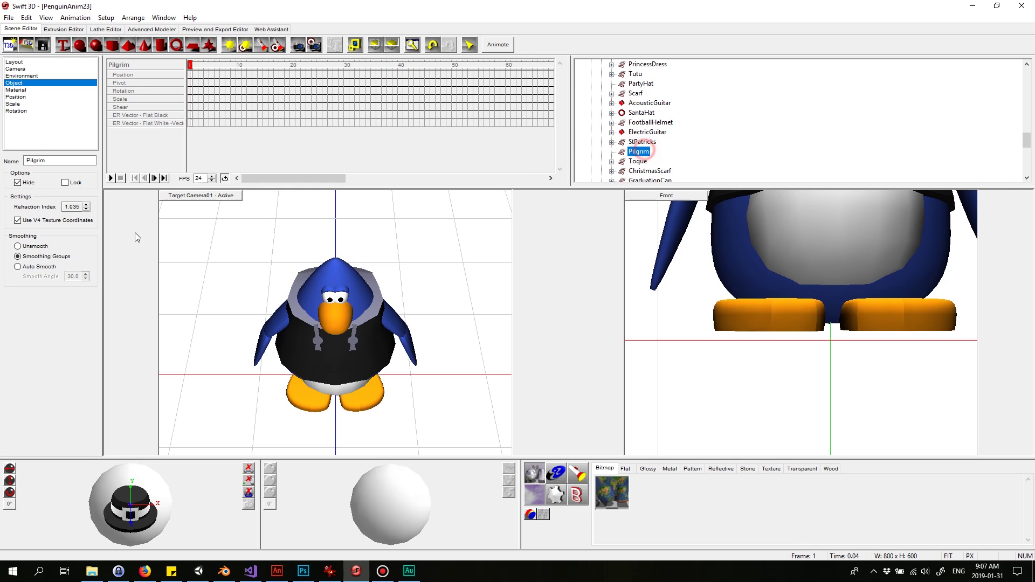
click(18, 183)
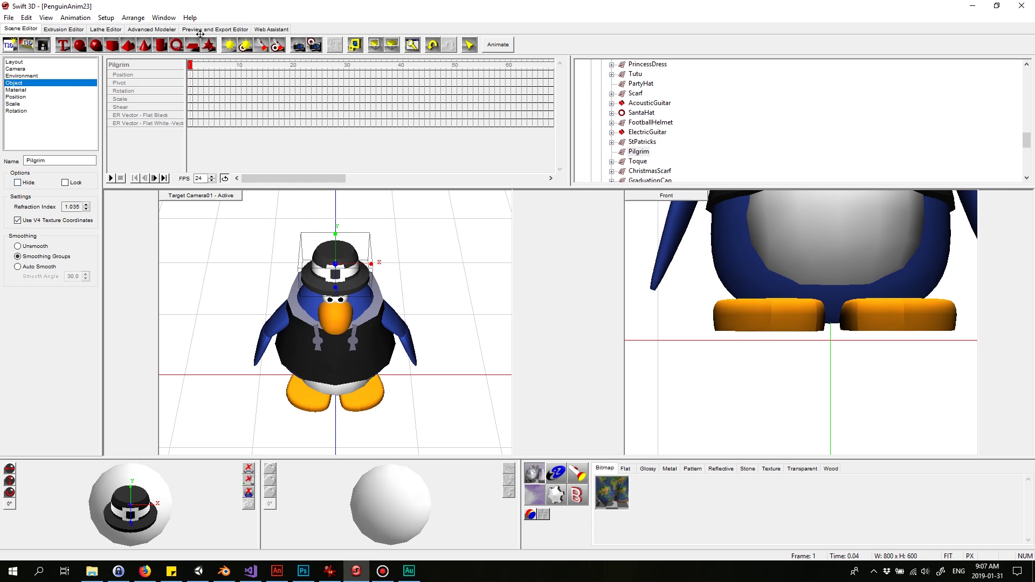
drag(191, 64, 297, 65)
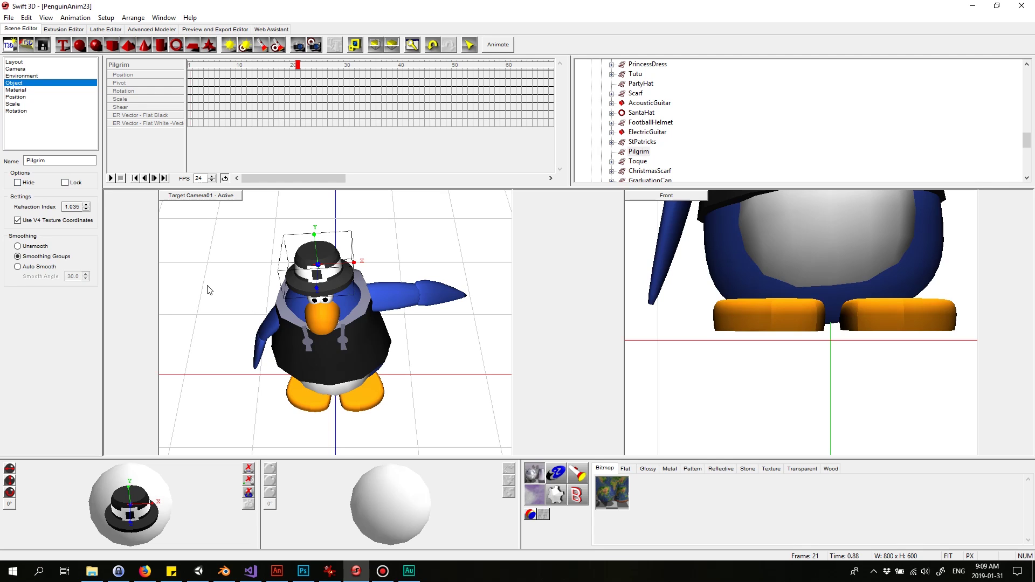
click(18, 182)
Step: Unhide the Toque to preview it on the penguin and hide it again
click(650, 162)
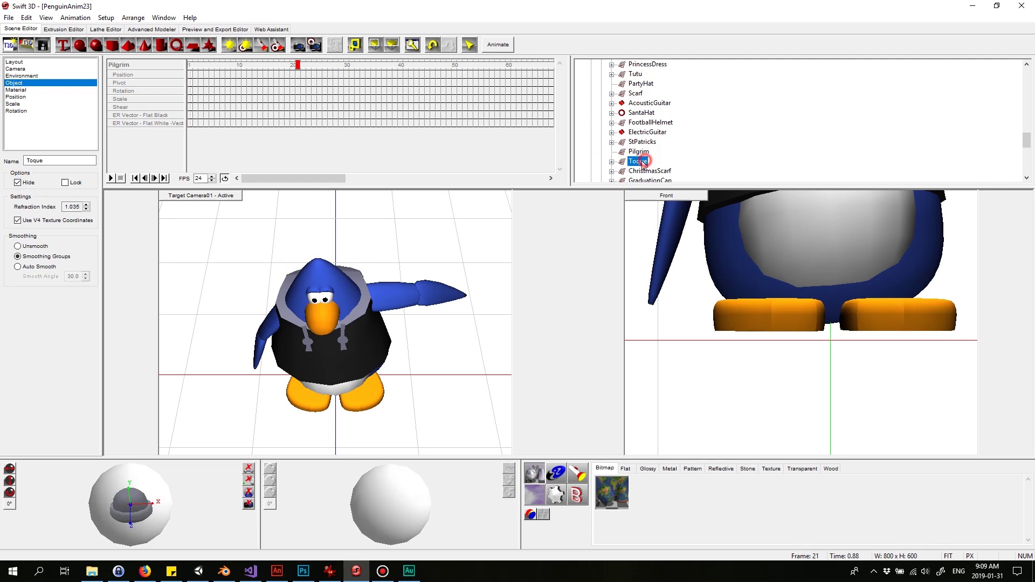
click(17, 182)
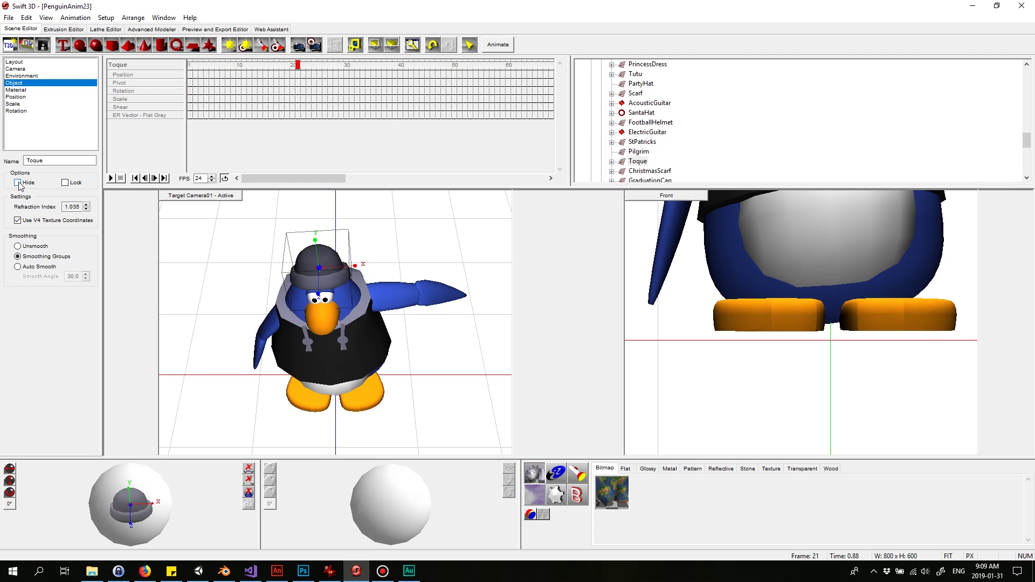
scroll(709, 165, down, 2)
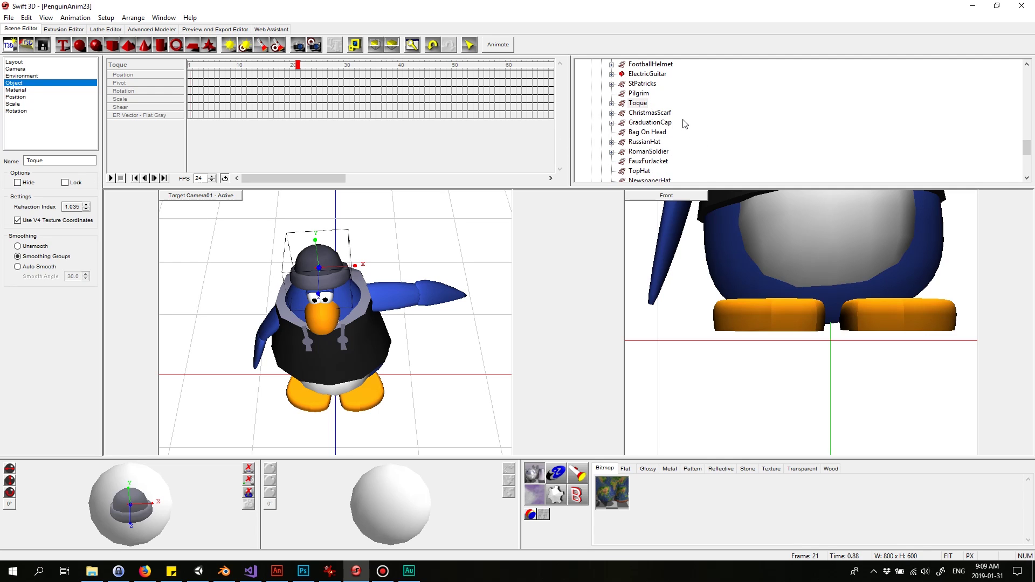
scroll(685, 148, down, 1)
scroll(687, 150, up, 1)
scroll(661, 167, down, 4)
scroll(665, 167, up, 4)
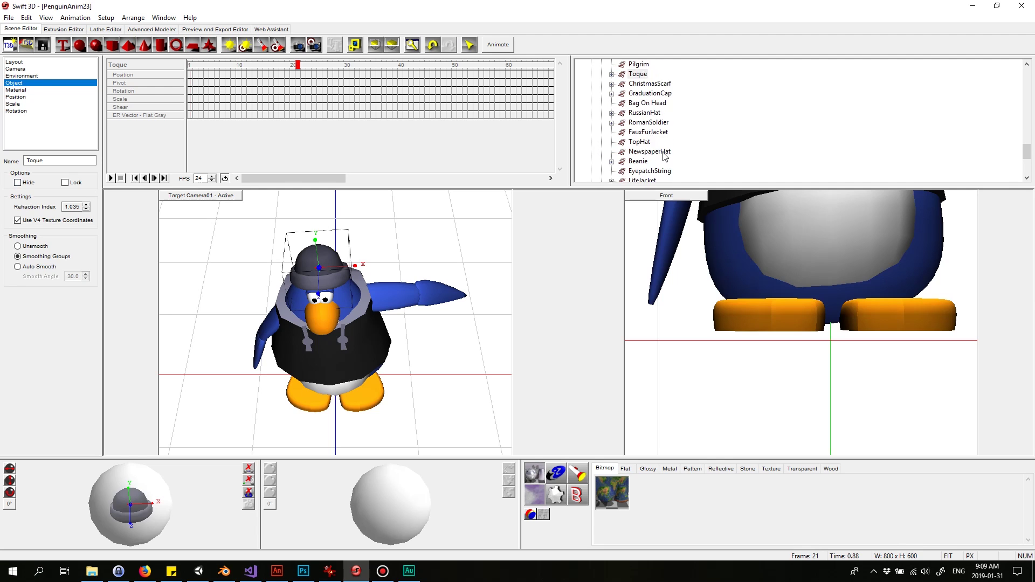
click(18, 182)
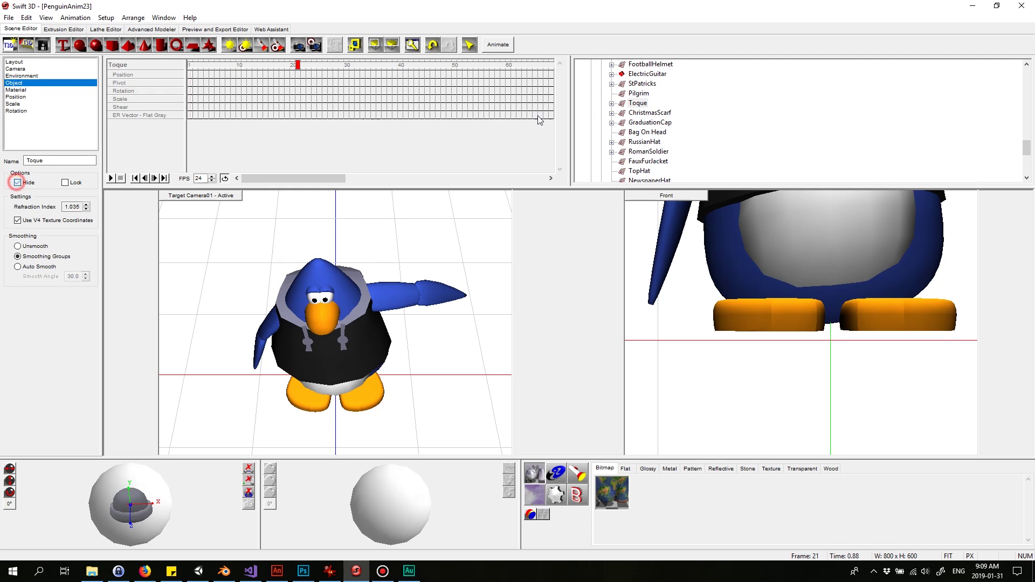
click(646, 113)
click(637, 103)
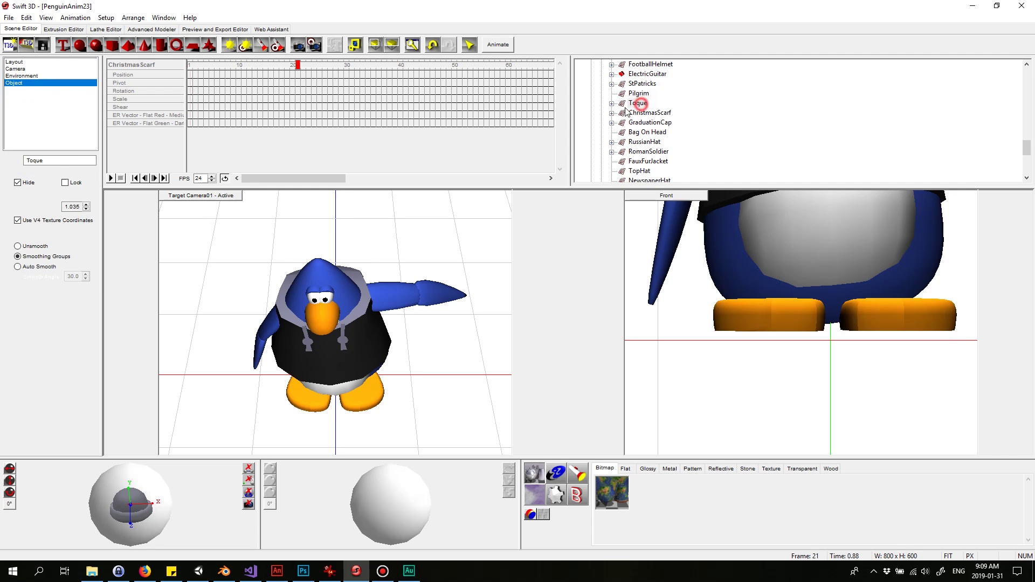
click(18, 183)
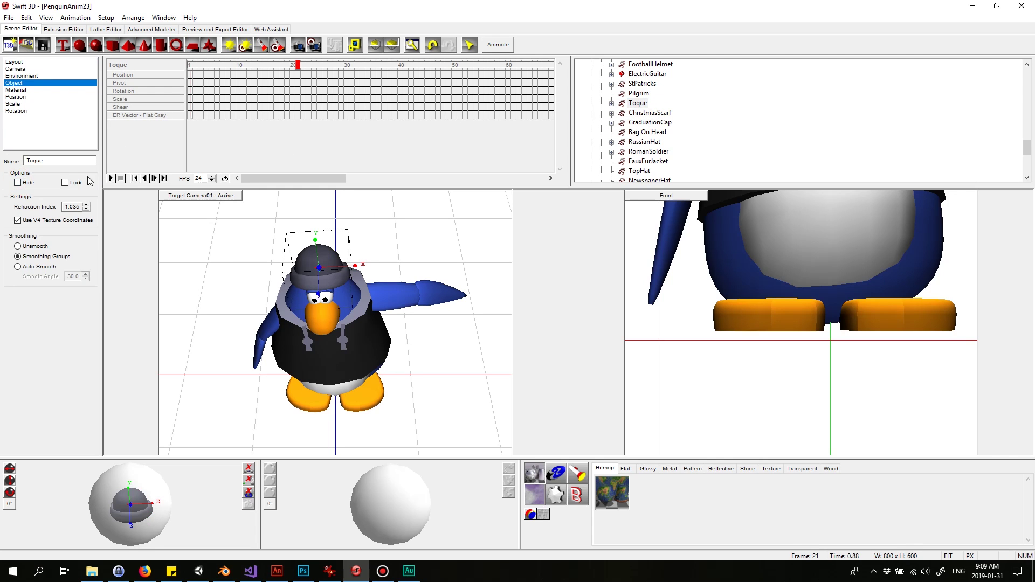
click(18, 183)
Step: Hide the HoodedSweatshirt worn by the penguin
click(367, 353)
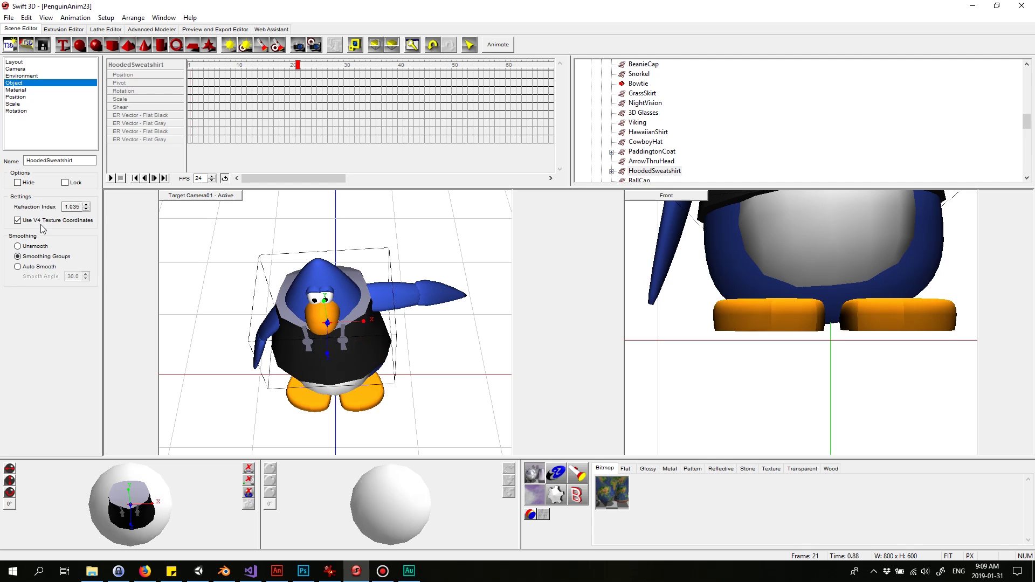
click(18, 183)
Step: Unhide the ChristmasScarf to preview it on the penguin, return to frame 1, and hide the scarf again
scroll(682, 145, down, 6)
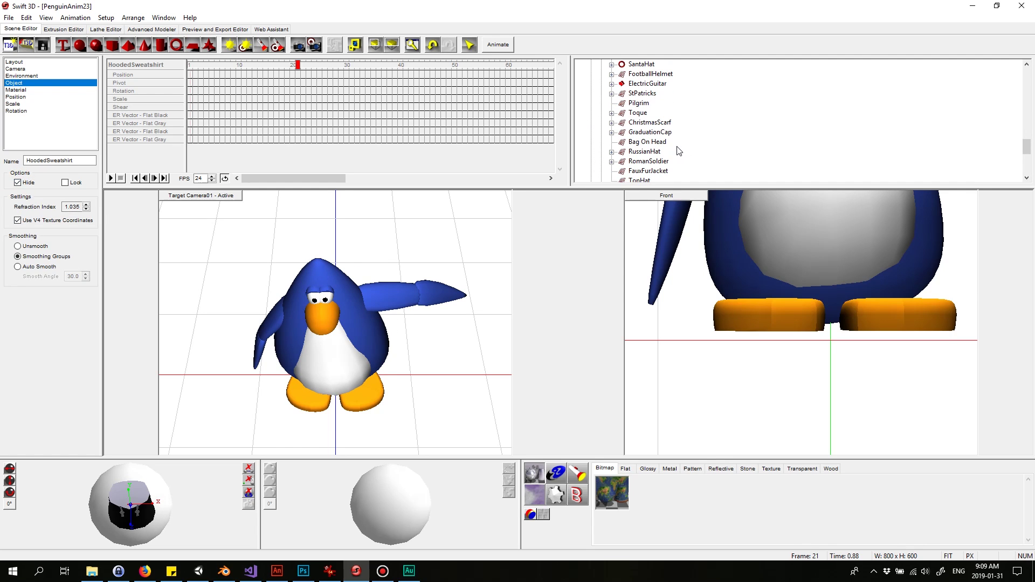
click(650, 123)
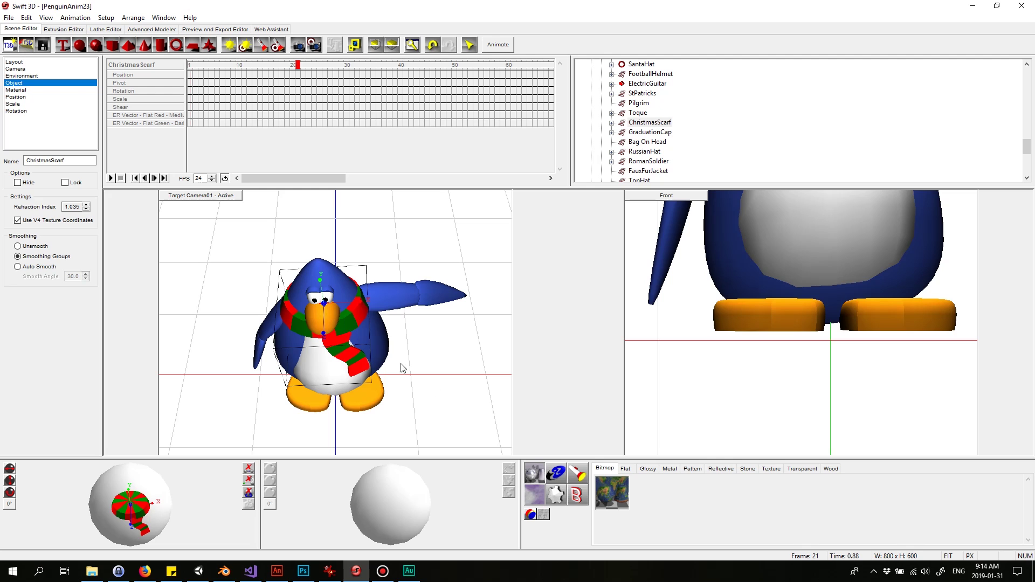
click(193, 75)
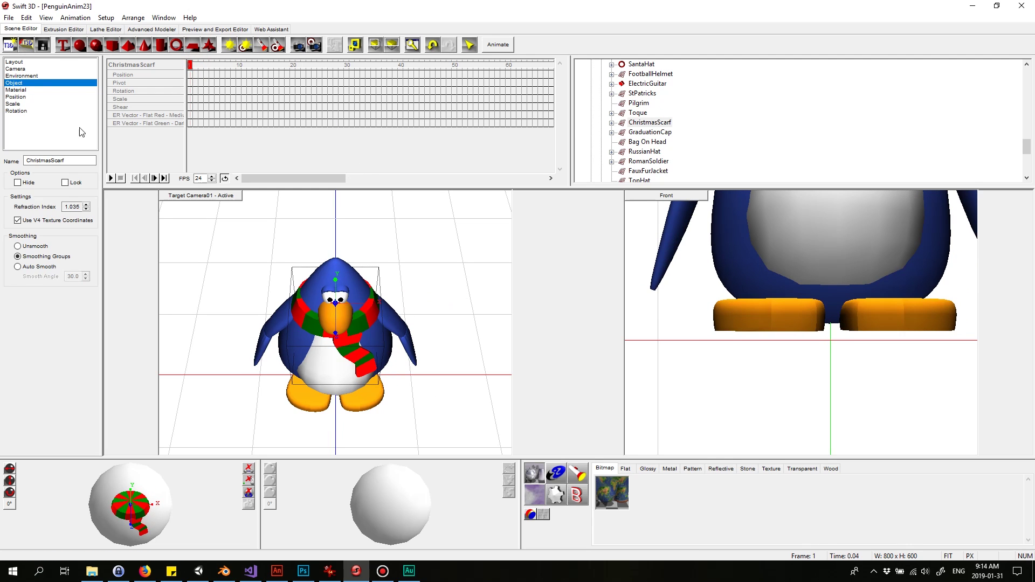
click(16, 184)
Step: Unhide the GraduationCap and scrub the animation to frame 38 to see how it follows the penguin's head
click(649, 132)
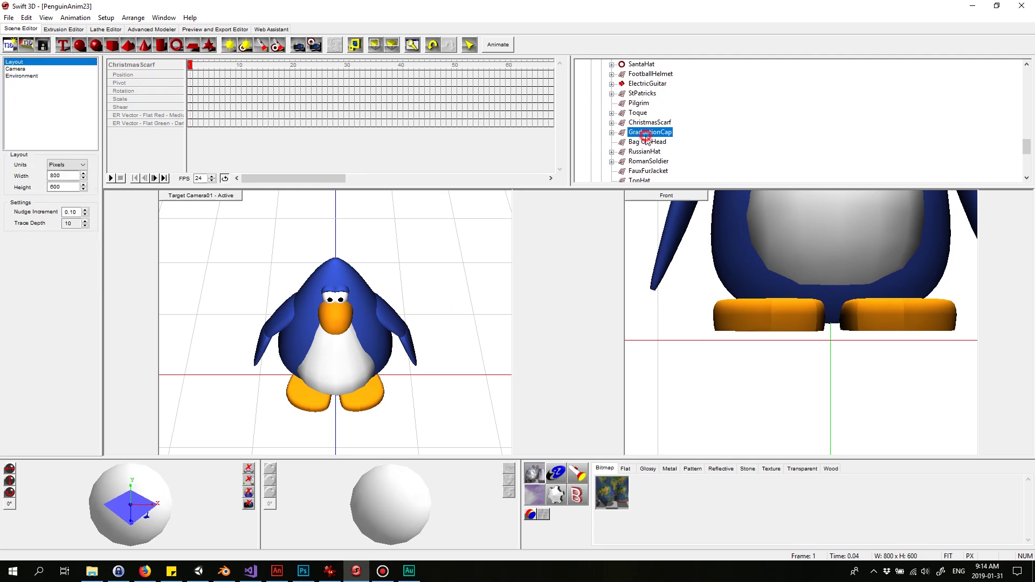
click(19, 183)
mouse_move(191, 65)
mouse_down()
mouse_move(399, 64)
mouse_move(447, 74)
mouse_move(453, 65)
mouse_move(346, 67)
mouse_move(425, 65)
mouse_move(445, 78)
mouse_move(453, 65)
mouse_move(351, 66)
mouse_move(378, 66)
mouse_up()
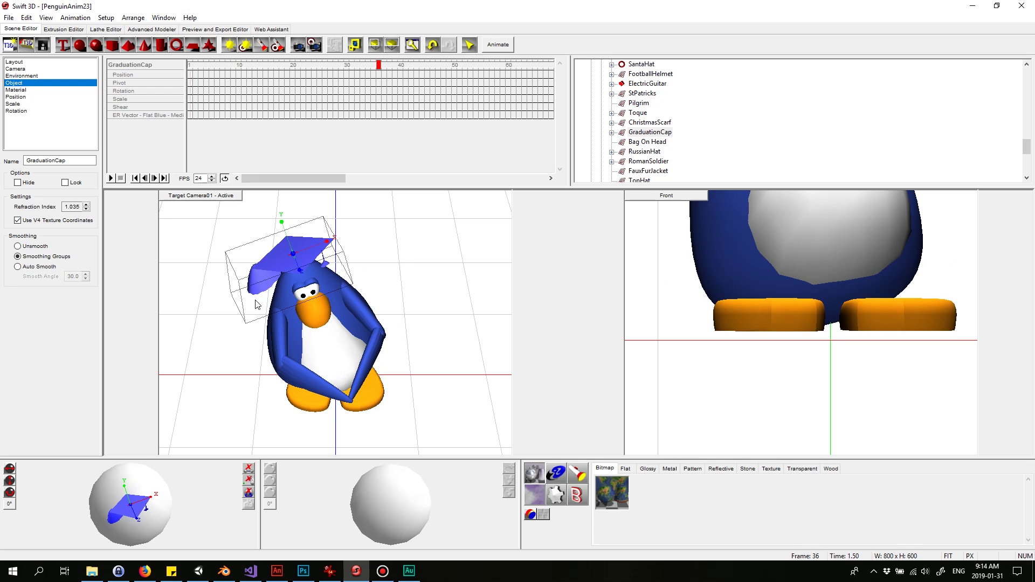
mouse_move(360, 68)
mouse_down()
mouse_move(215, 55)
mouse_move(407, 64)
mouse_move(443, 78)
mouse_move(389, 66)
mouse_up()
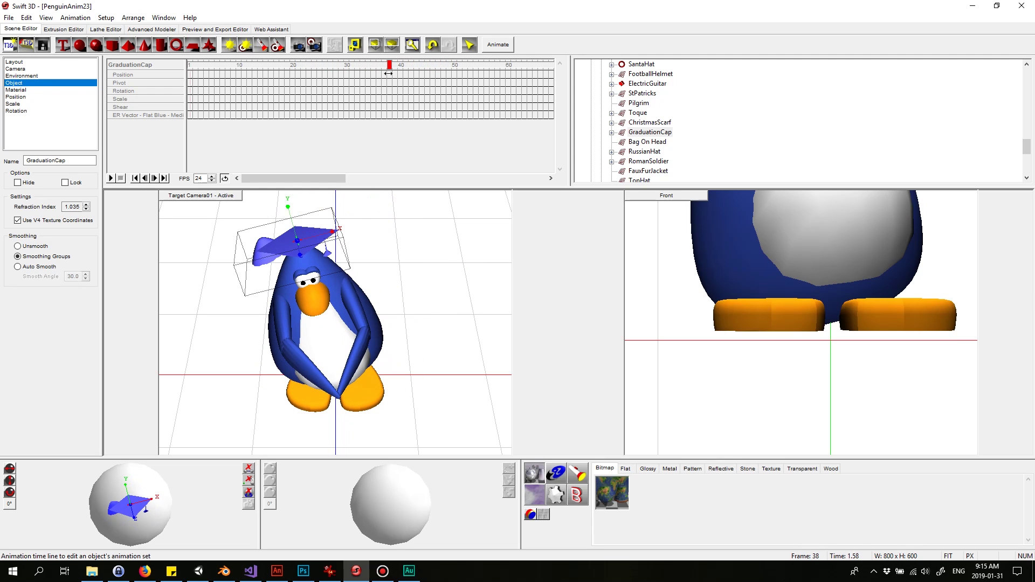
Step: Expand the GraduationCap group to inspect its GraduationHeadpiece part and return the animation to frame 1
click(609, 133)
click(611, 132)
click(647, 143)
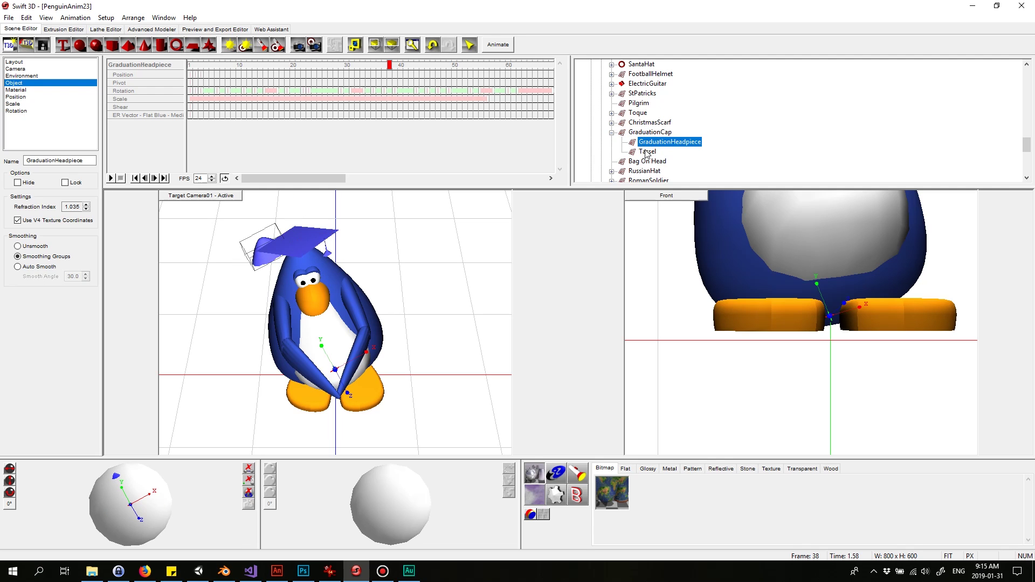
drag(361, 64, 190, 59)
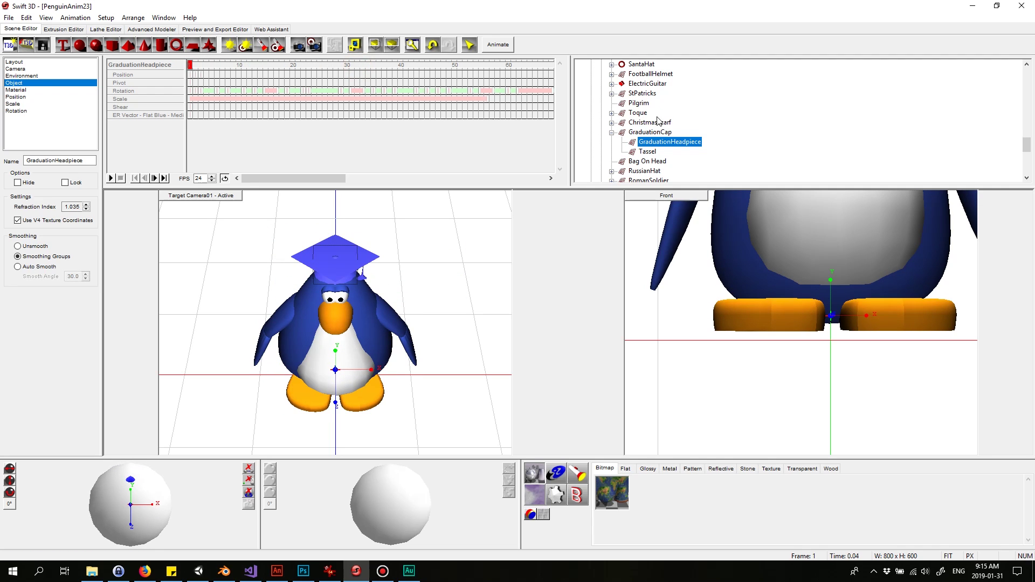
Step: Scrub the animation once more with the whole GraduationCap selected, return to frame 1, and hide the cap
click(650, 132)
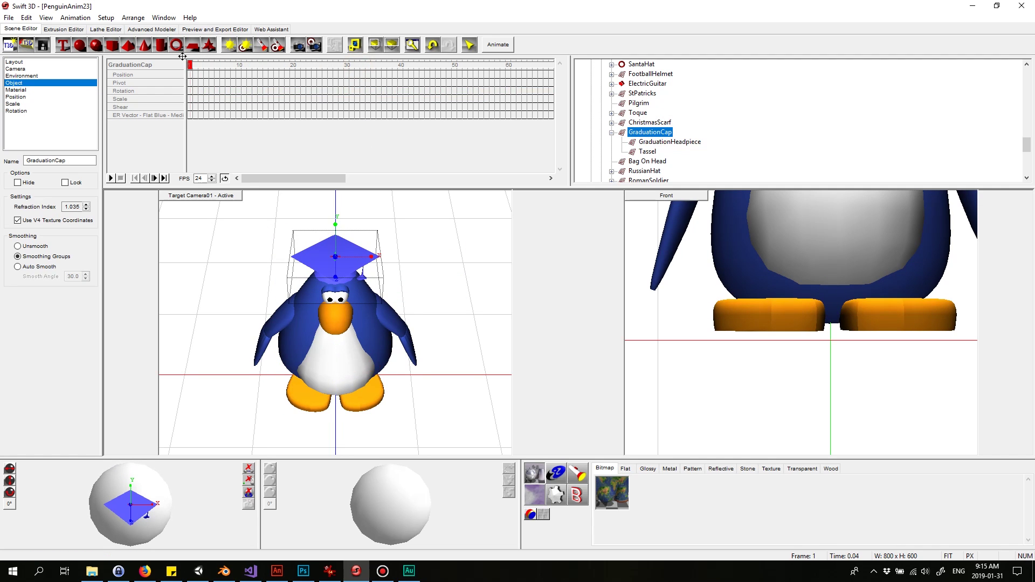
drag(191, 64, 447, 100)
drag(330, 96, 146, 85)
click(18, 182)
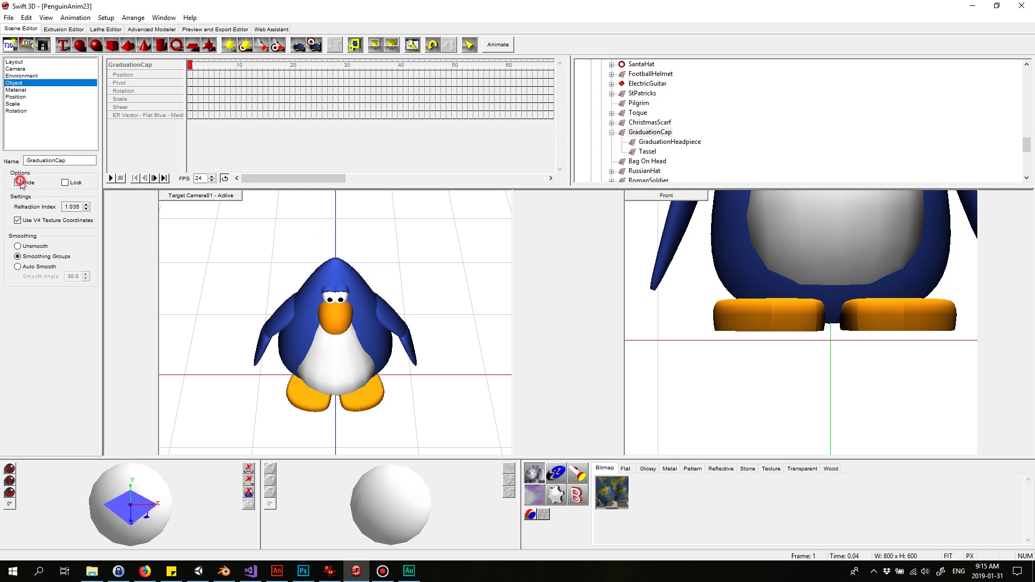
Step: Unhide the Bag On Head object to preview it on the penguin and hide it again
click(646, 161)
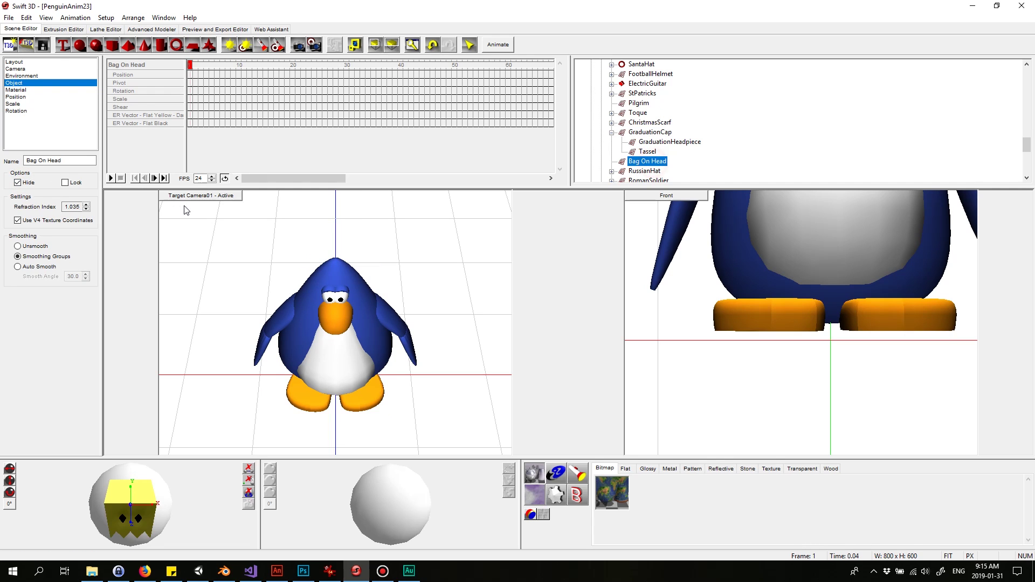
click(18, 182)
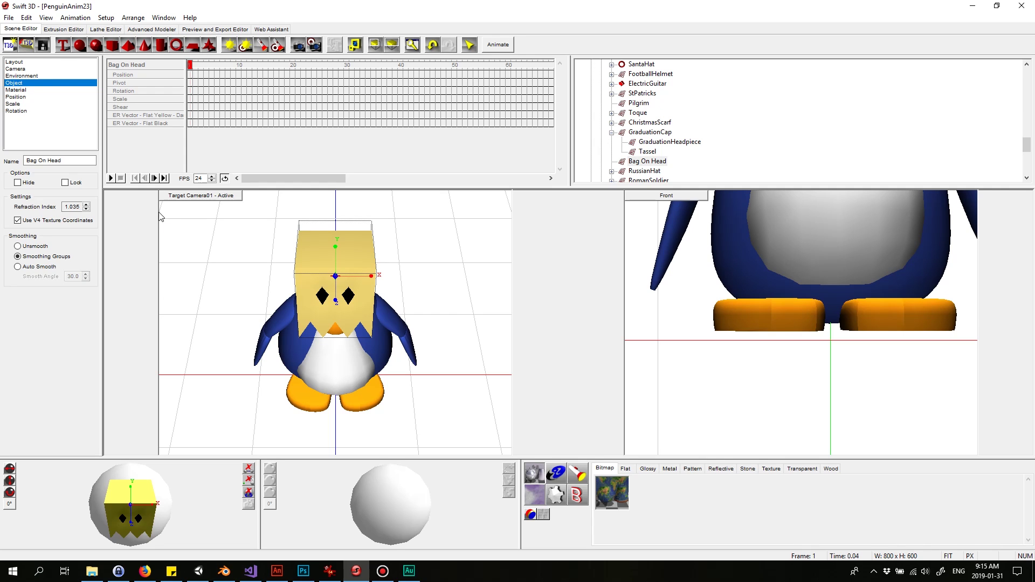
click(196, 65)
mouse_move(198, 65)
mouse_down()
mouse_move(520, 65)
mouse_move(265, 65)
mouse_move(220, 54)
mouse_move(190, 64)
mouse_up()
click(17, 183)
Step: Unhide the RussianHat and scrub the animation to frame 5 to preview it on the penguin
click(641, 172)
click(17, 183)
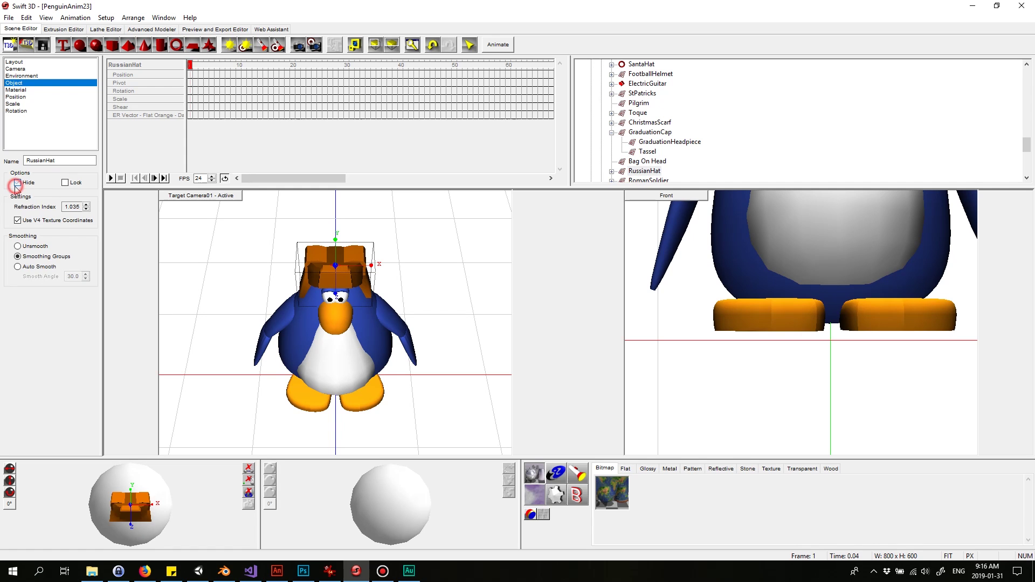
mouse_move(192, 65)
mouse_down()
mouse_move(374, 65)
mouse_move(212, 65)
mouse_up()
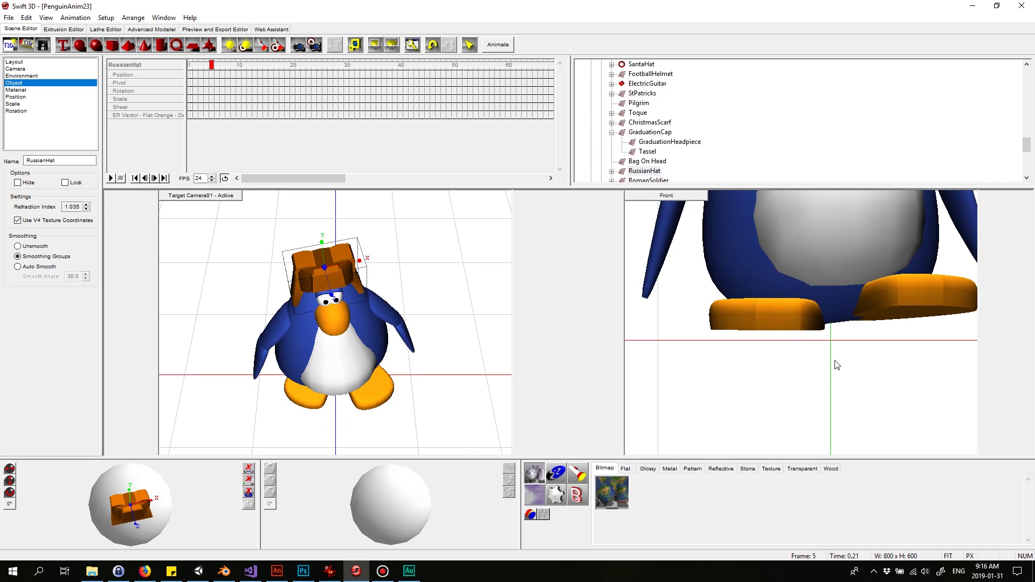
Step: Switch the Front viewport to Perspective and frame a close view of the penguin's head and RussianHat
click(839, 338)
click(677, 196)
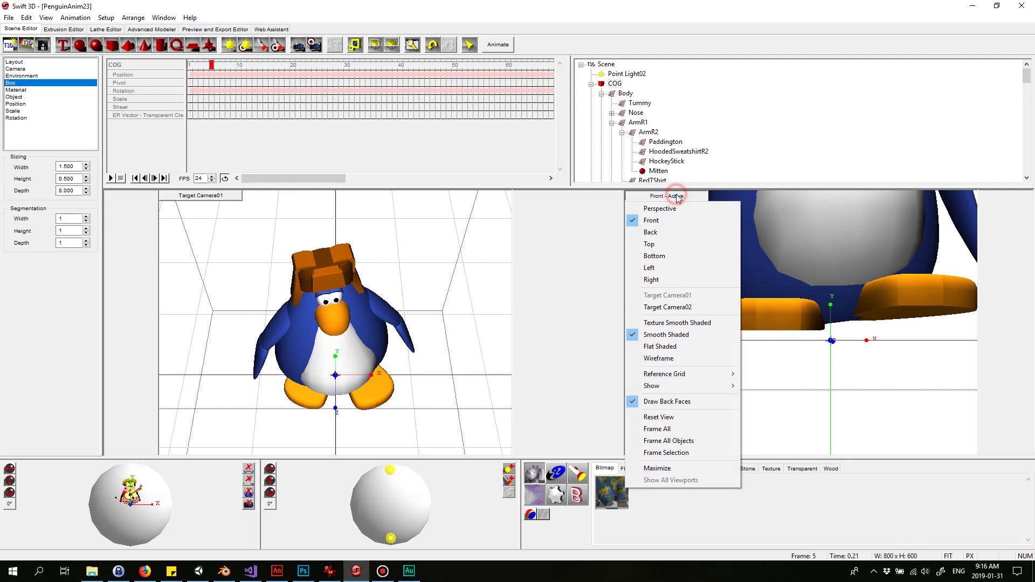
click(678, 210)
alt+drag(761, 354, 809, 369)
scroll(771, 386, up, 3)
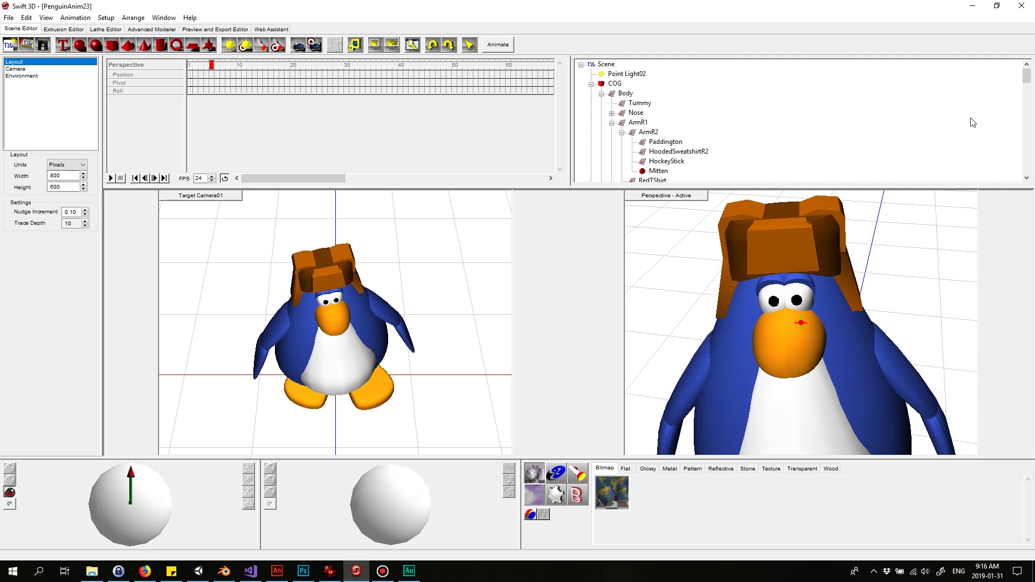
Step: Hide the RussianHat and unhide the RomanSoldier helmet on the penguin
click(790, 209)
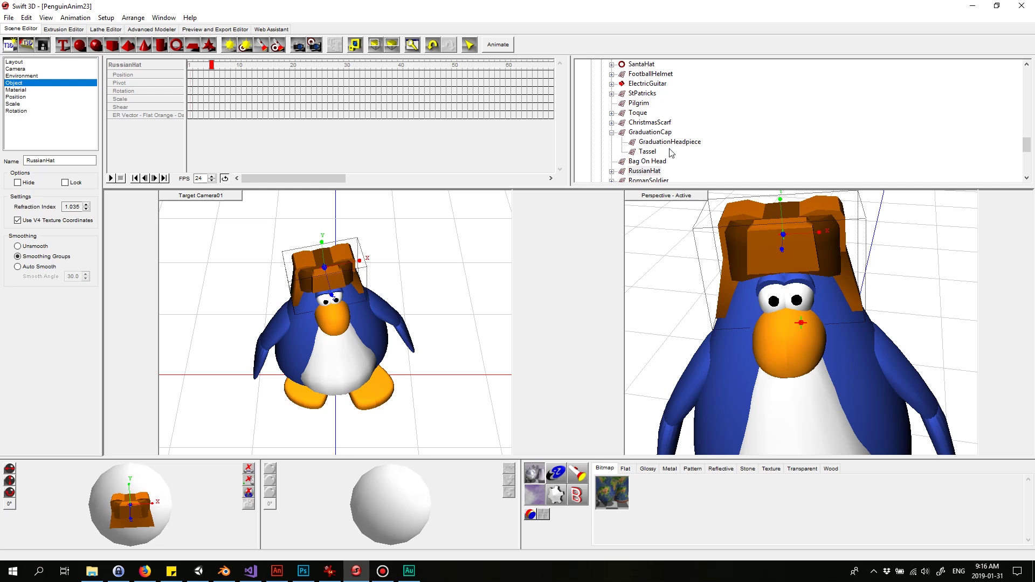
click(633, 170)
click(18, 183)
click(19, 183)
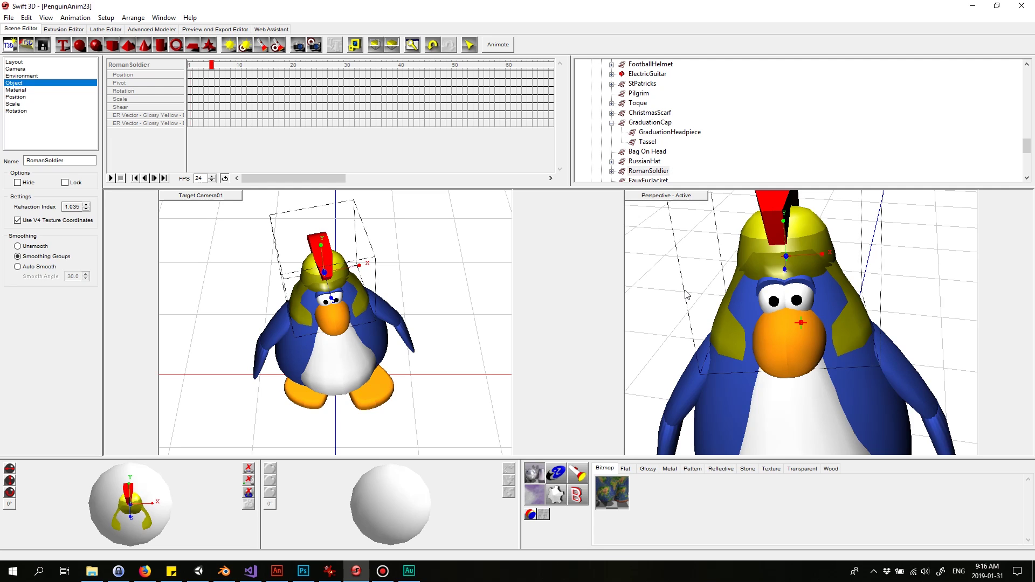
Step: Examine the RomanSoldier helmet from the side in the perspective view and return the animation to frame 1
scroll(689, 143, down, 2)
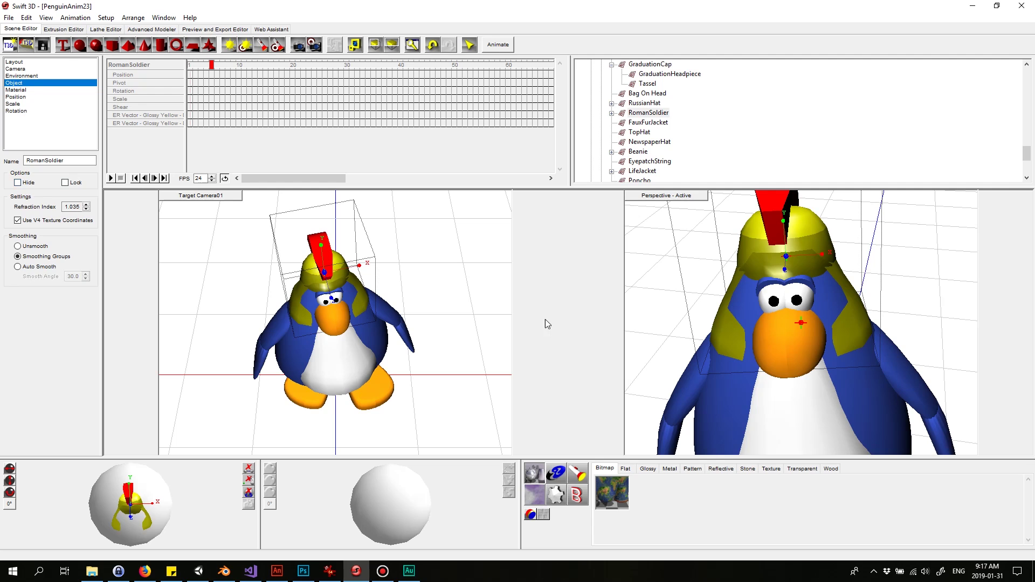
alt+drag(681, 317, 622, 325)
click(435, 266)
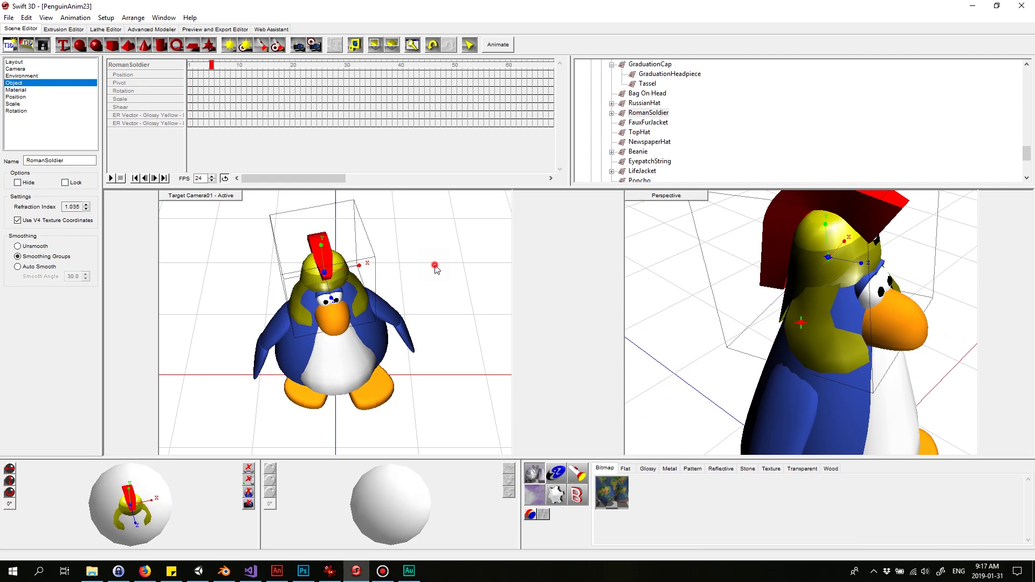
drag(211, 65, 192, 66)
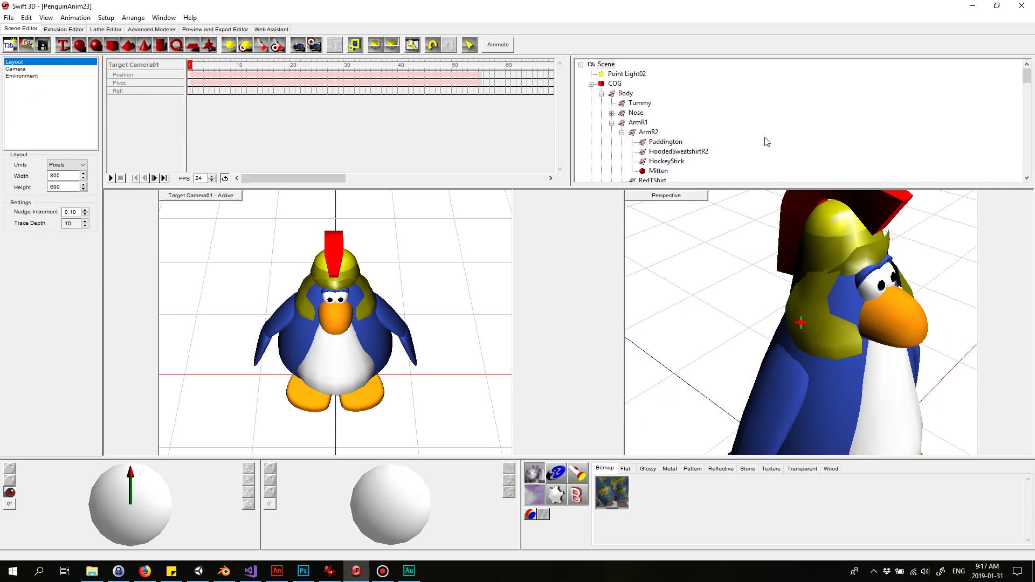
Step: Swap the RomanSoldier helmet for the FauxFurJacket and view the jacket from the front in the perspective view
click(352, 266)
click(644, 171)
click(18, 182)
click(658, 180)
click(18, 182)
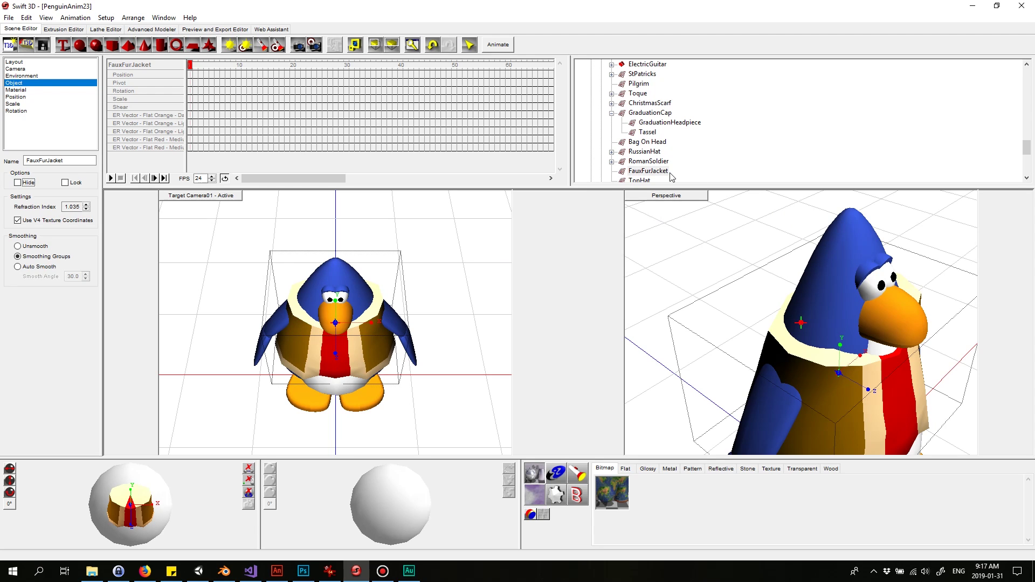
alt+drag(790, 433, 755, 350)
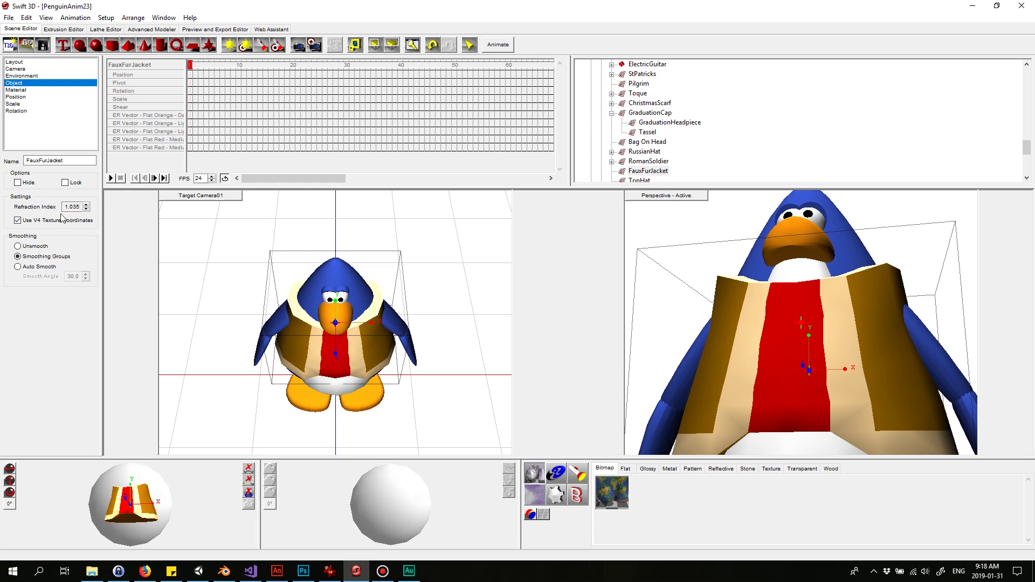
Step: Swap the FauxFurJacket for the TopHat and frame the hat from the front in the perspective view
click(19, 183)
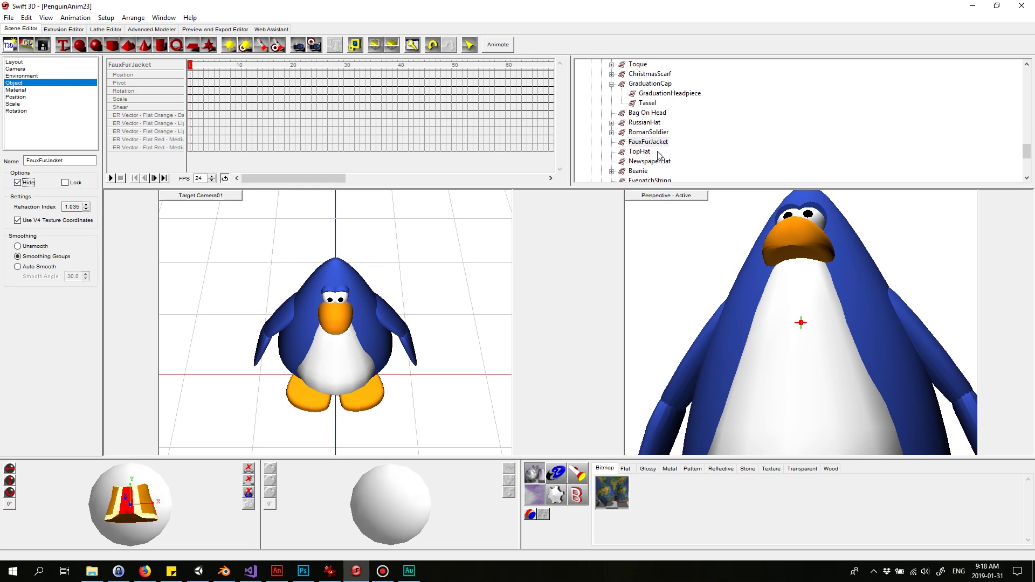
click(639, 152)
click(19, 183)
click(18, 182)
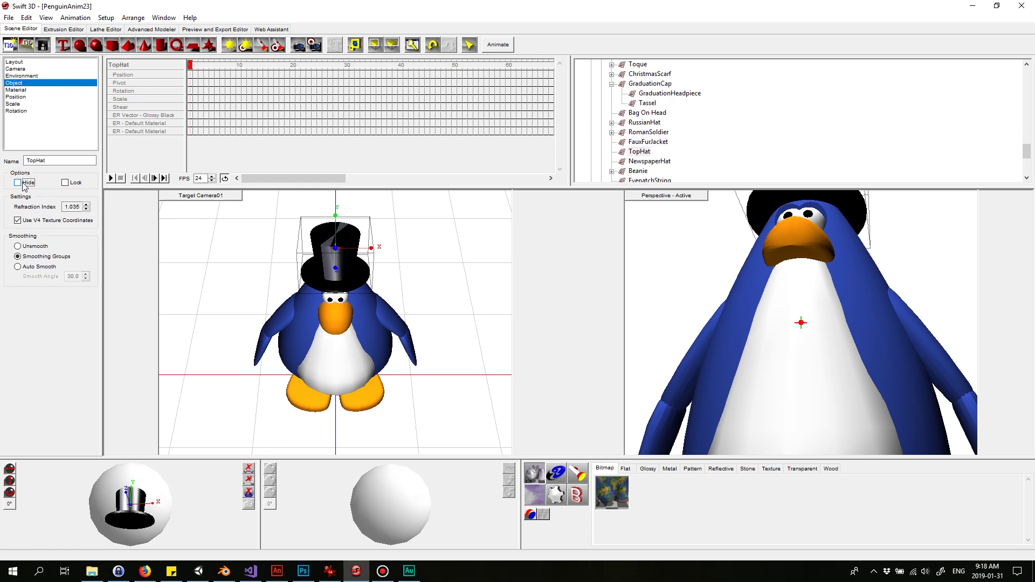
click(418, 393)
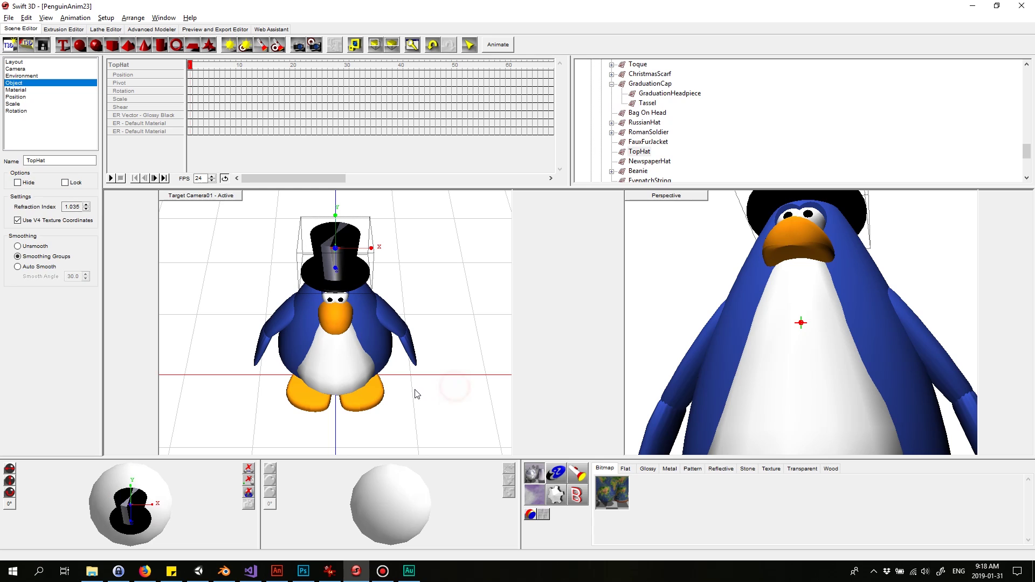
drag(653, 331, 817, 276)
Step: Hide the TopHat and unhide the NewspaperHat on the penguin
scroll(705, 143, down, 1)
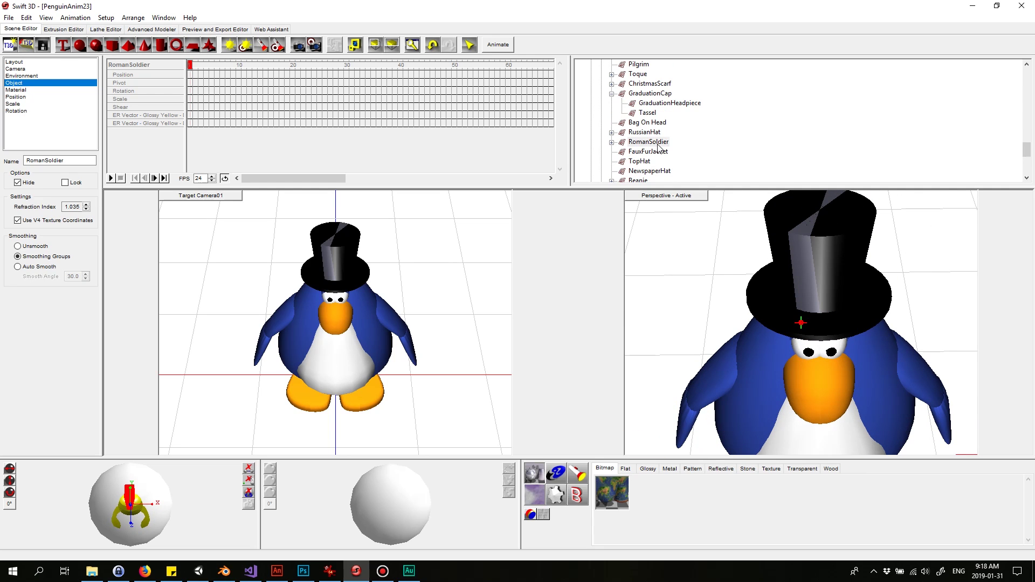
click(18, 183)
click(18, 183)
click(642, 161)
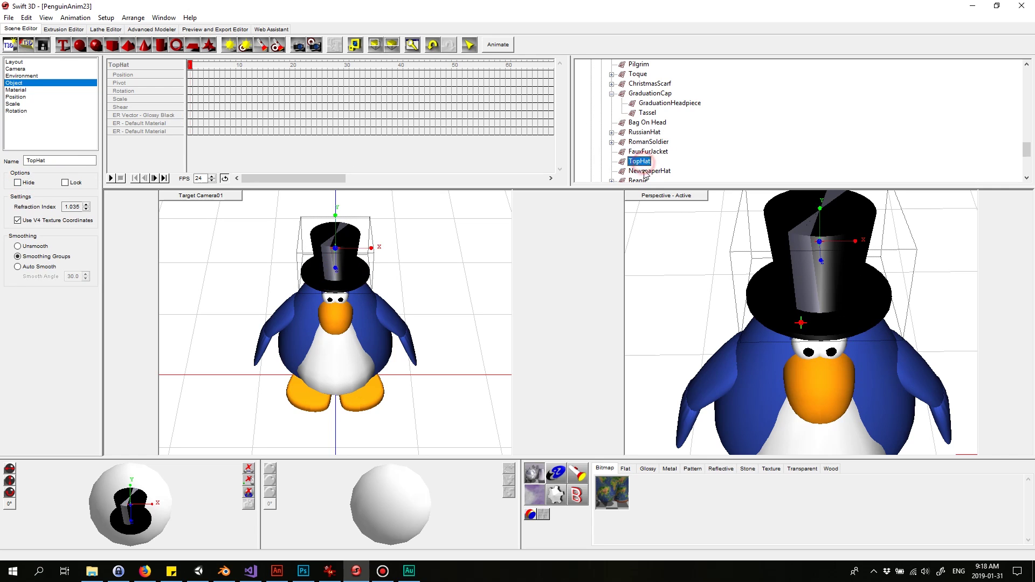
click(18, 183)
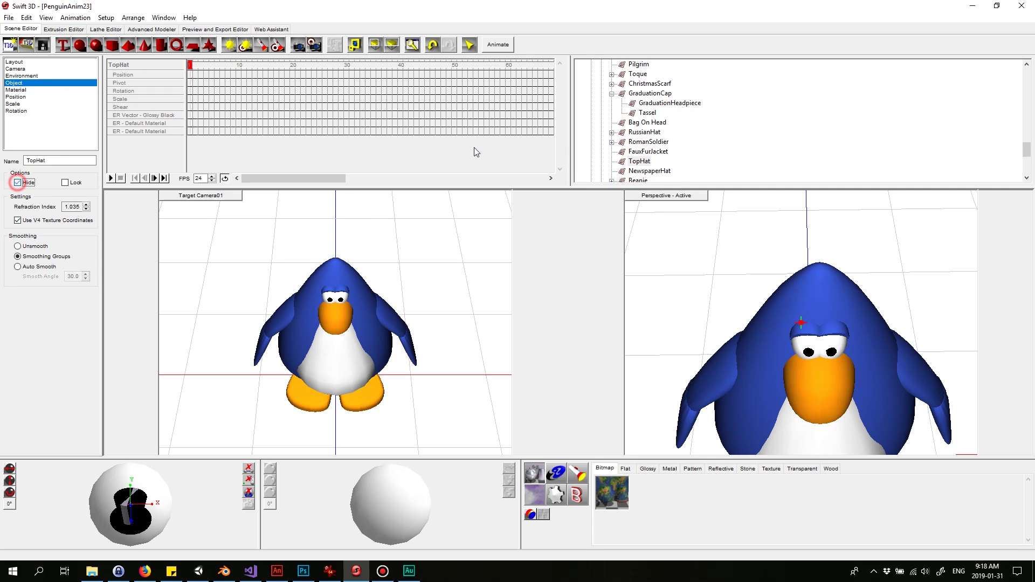
click(650, 171)
click(18, 182)
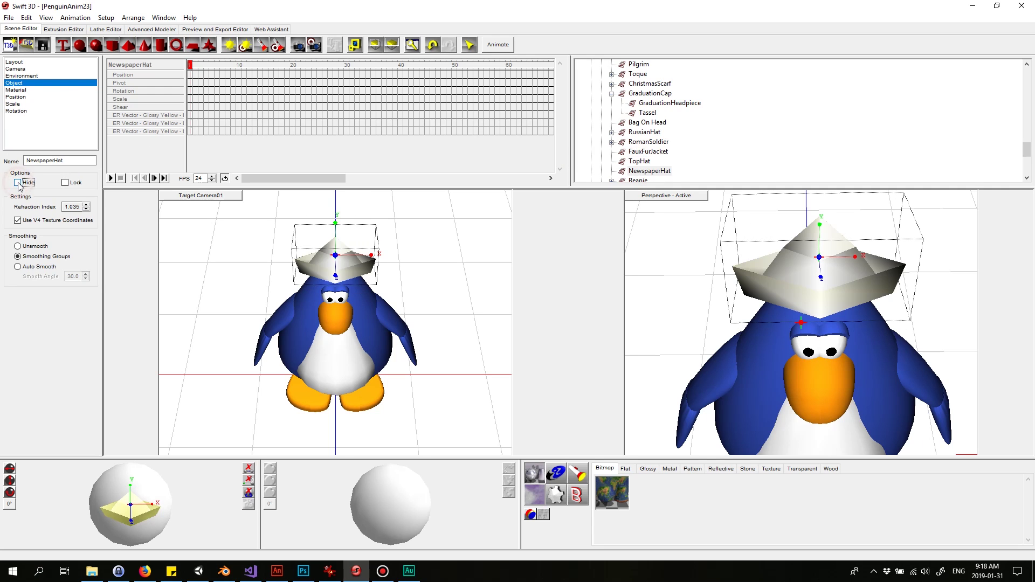
Step: Examine the NewspaperHat from an angle in the perspective view
click(463, 264)
drag(856, 349, 797, 325)
drag(807, 290, 817, 309)
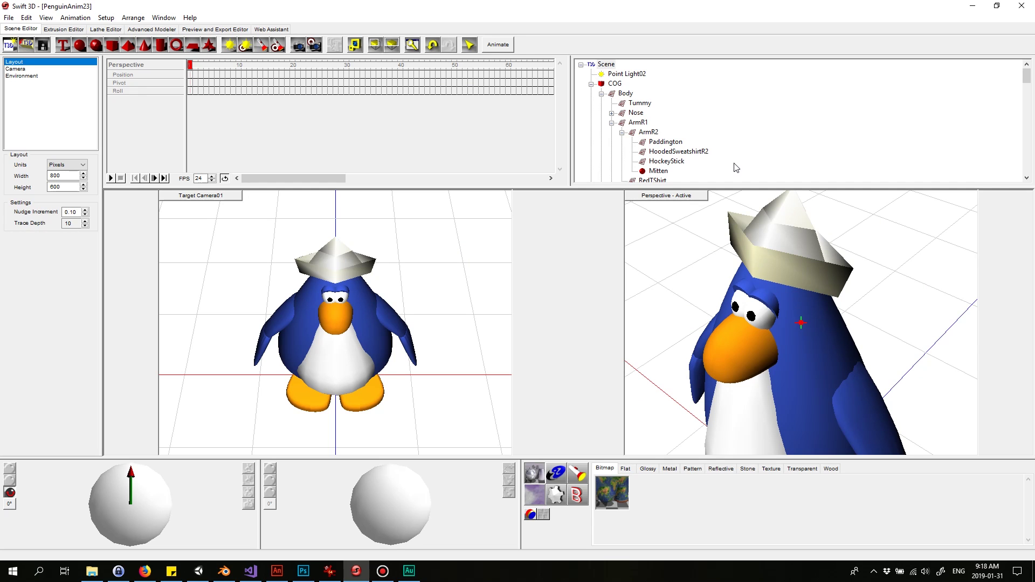
Step: Swap the NewspaperHat for the Beanie and preview its propeller from the side, leaving the animation at frame 1
click(797, 231)
scroll(706, 138, down, 2)
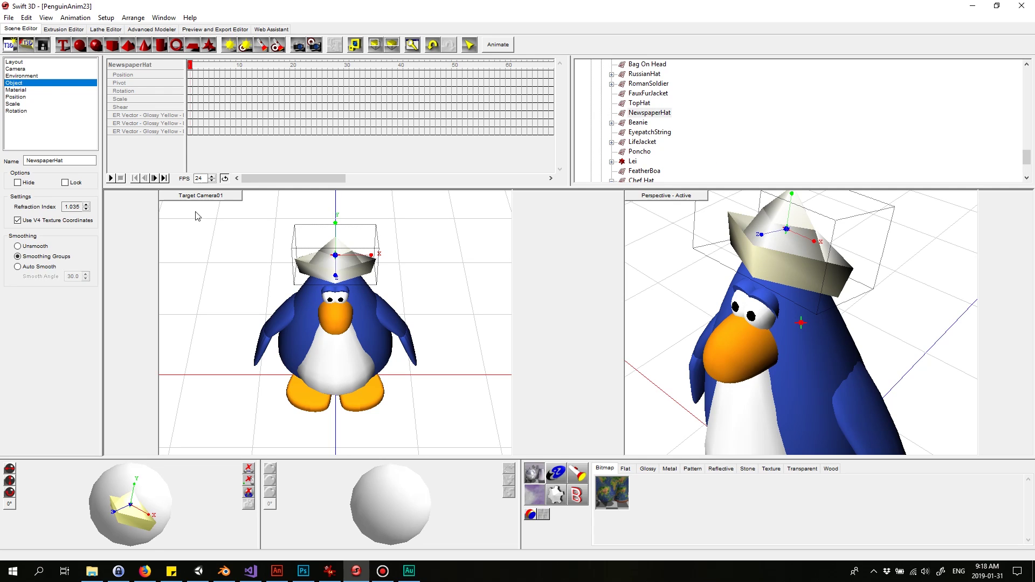
click(17, 182)
click(637, 122)
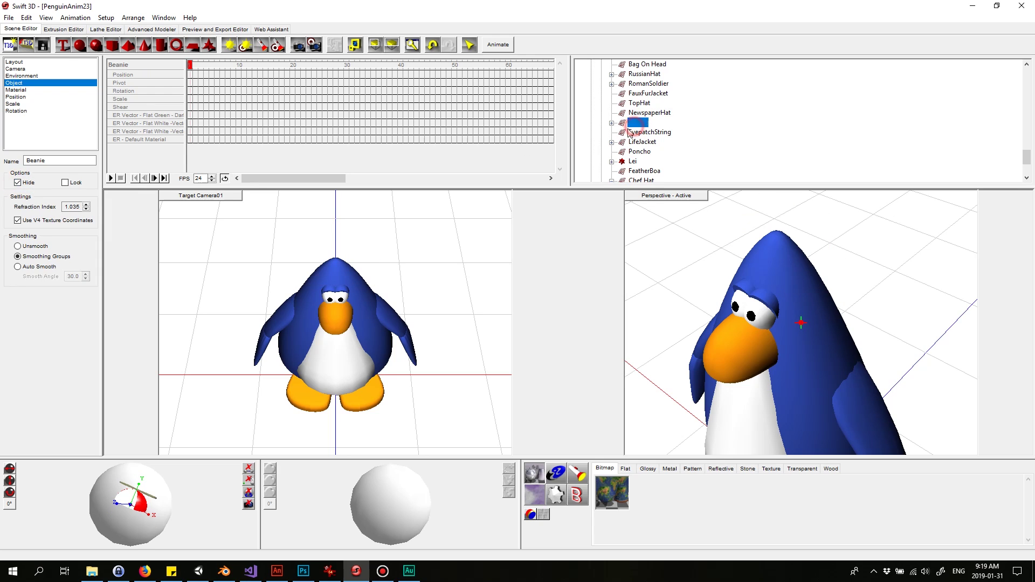
click(18, 183)
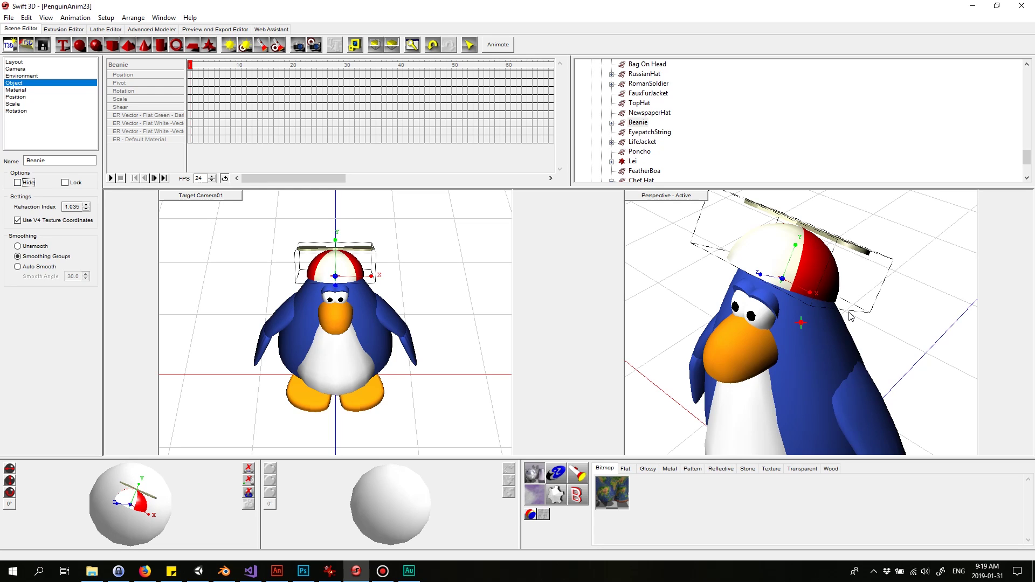
drag(833, 332, 765, 323)
mouse_move(191, 65)
mouse_down()
mouse_move(278, 54)
mouse_move(220, 48)
mouse_move(195, 49)
mouse_move(223, 50)
mouse_move(193, 68)
mouse_move(251, 59)
mouse_move(203, 57)
mouse_move(260, 58)
mouse_move(190, 62)
mouse_move(183, 72)
mouse_move(196, 62)
mouse_move(400, 60)
mouse_move(190, 60)
mouse_up()
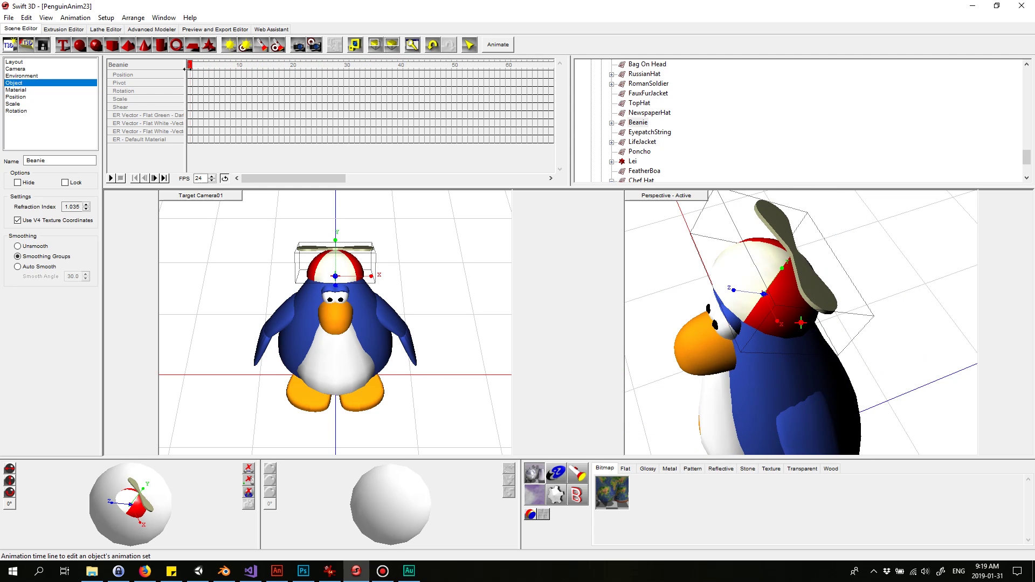
Step: Hide the Beanie and unhide the EyepatchString on the penguin
scroll(706, 148, up, 2)
scroll(688, 142, down, 1)
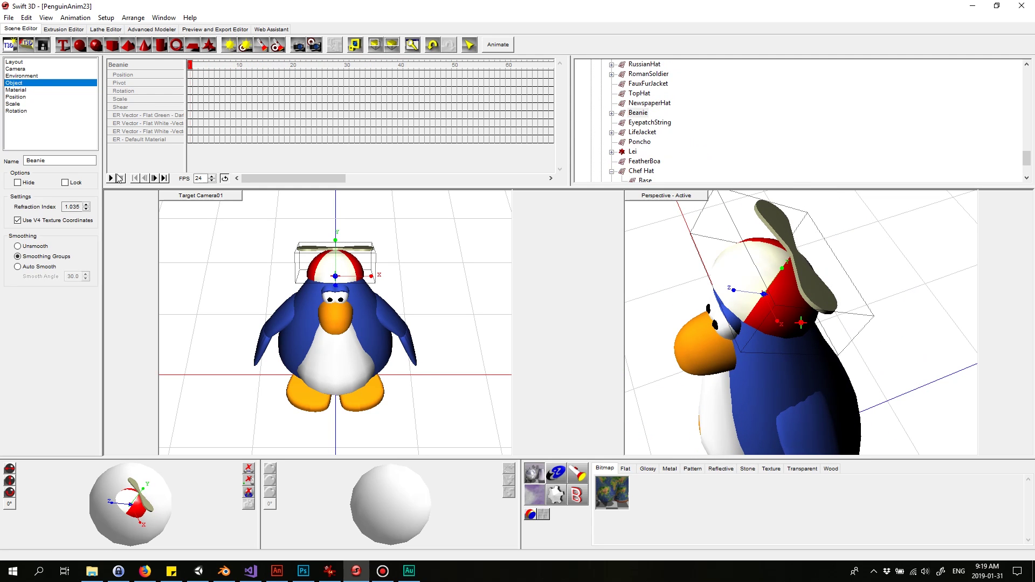
click(18, 182)
click(650, 122)
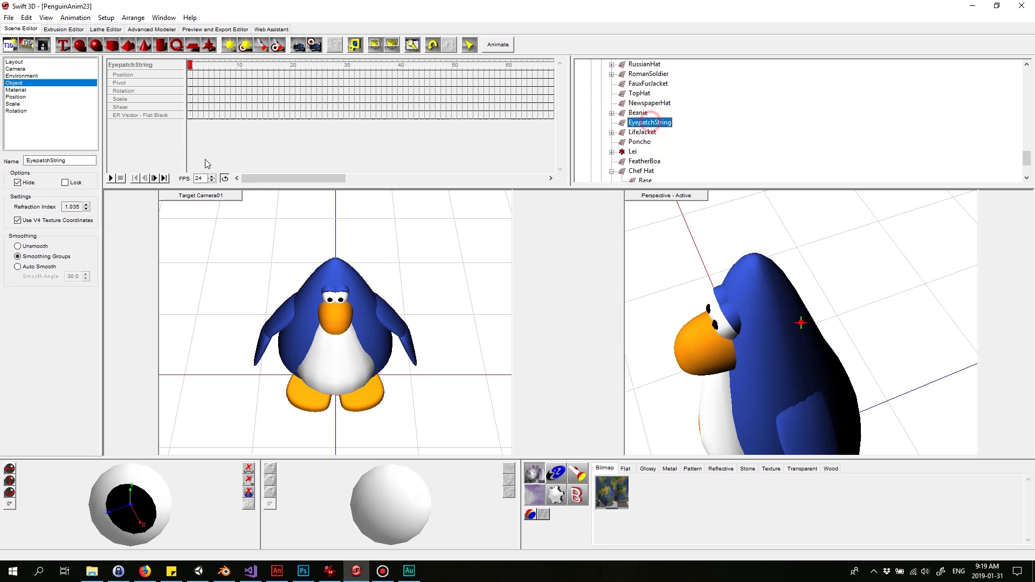
click(18, 183)
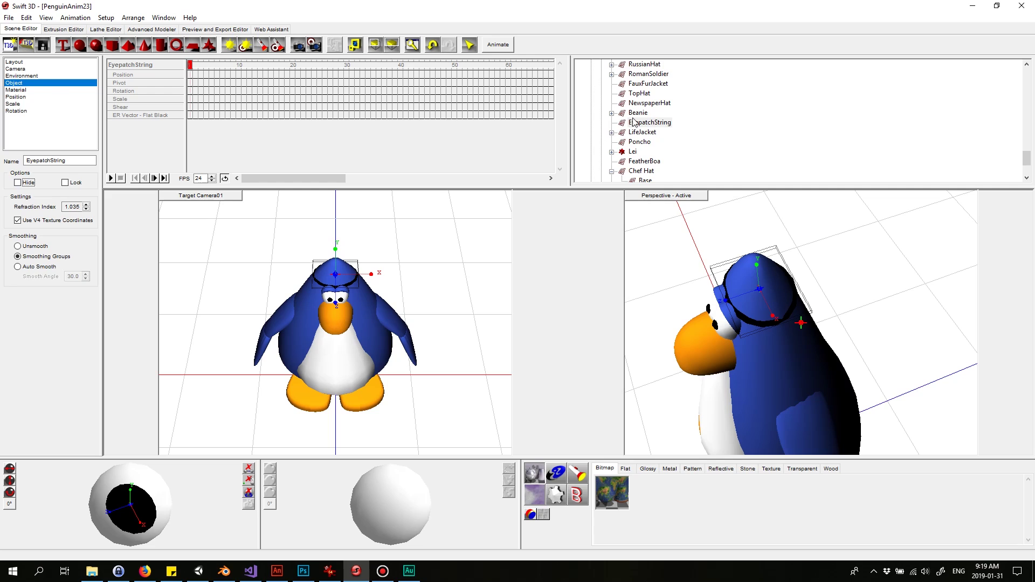
Step: Collapse the EyeR and EyeL groups in the scene hierarchy
scroll(611, 117, up, 5)
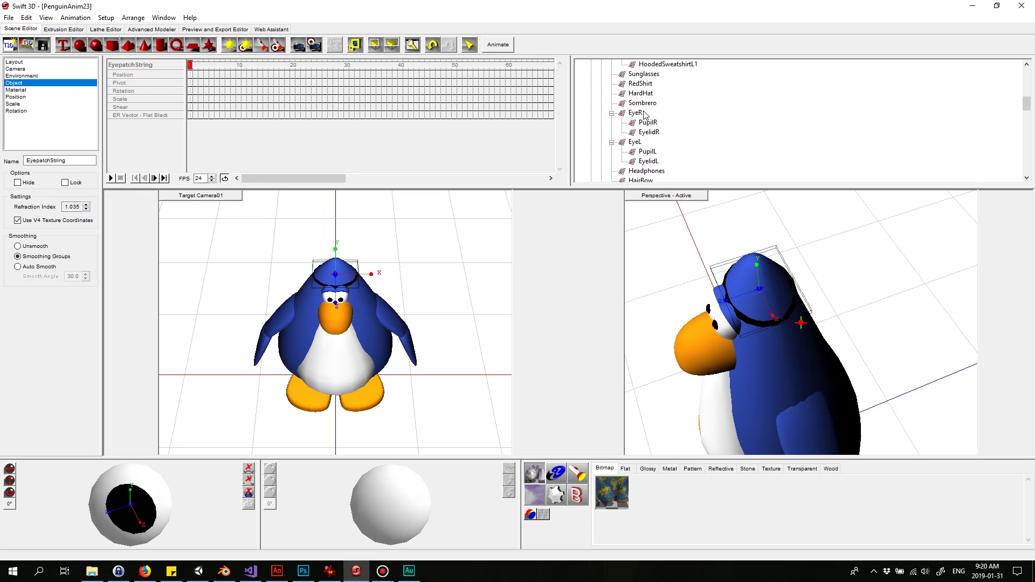
click(611, 113)
click(611, 123)
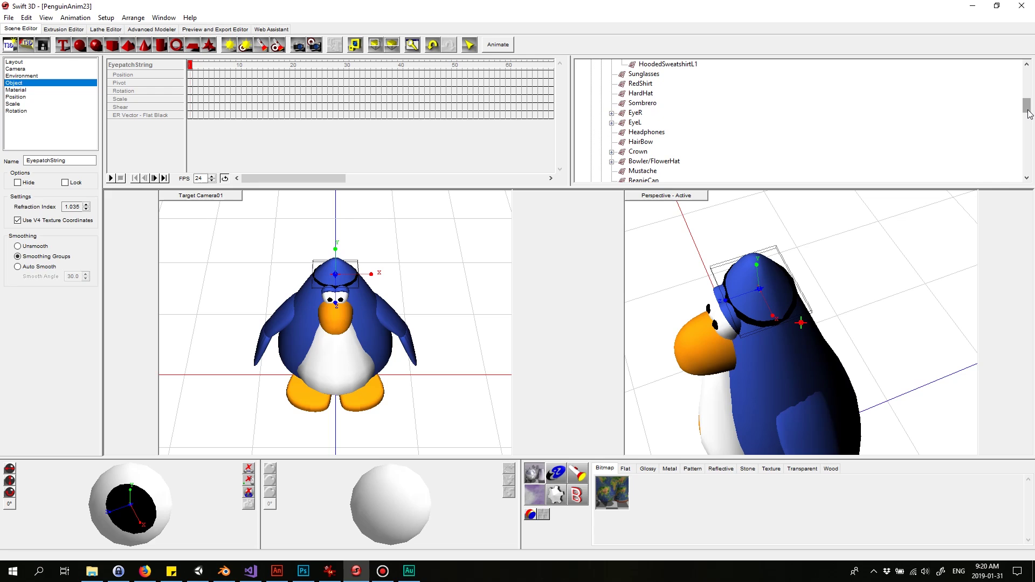
Step: Swap the EyepatchString for the LifeJacket and preview it unselected, with the animation at frame 1
drag(1027, 112, 1025, 165)
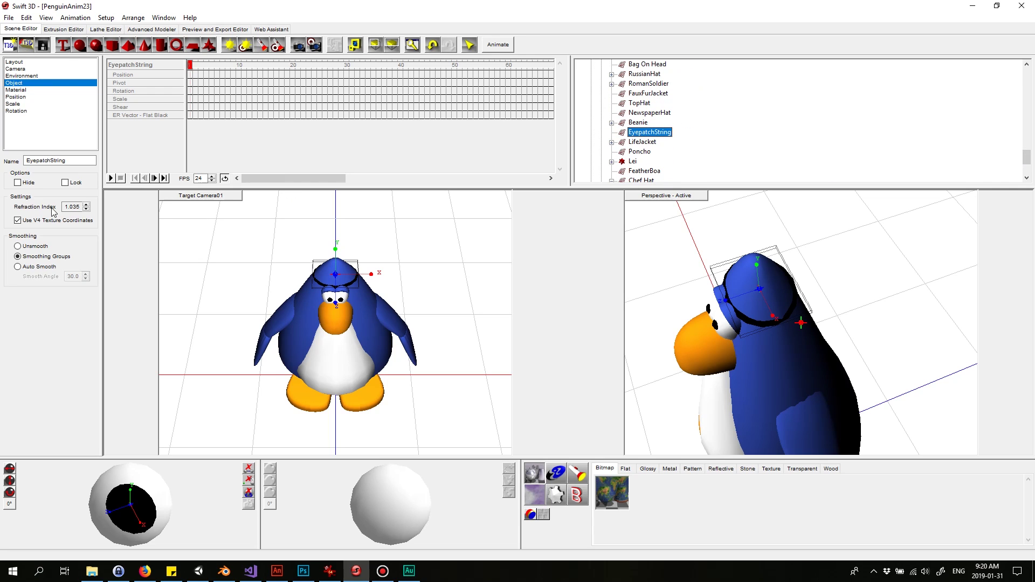
click(18, 184)
click(640, 143)
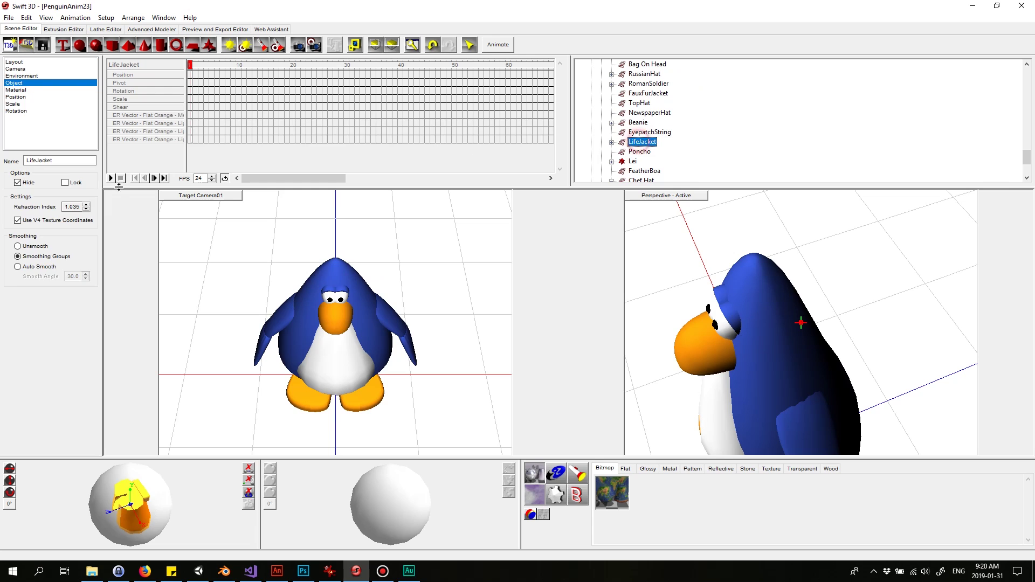
click(17, 183)
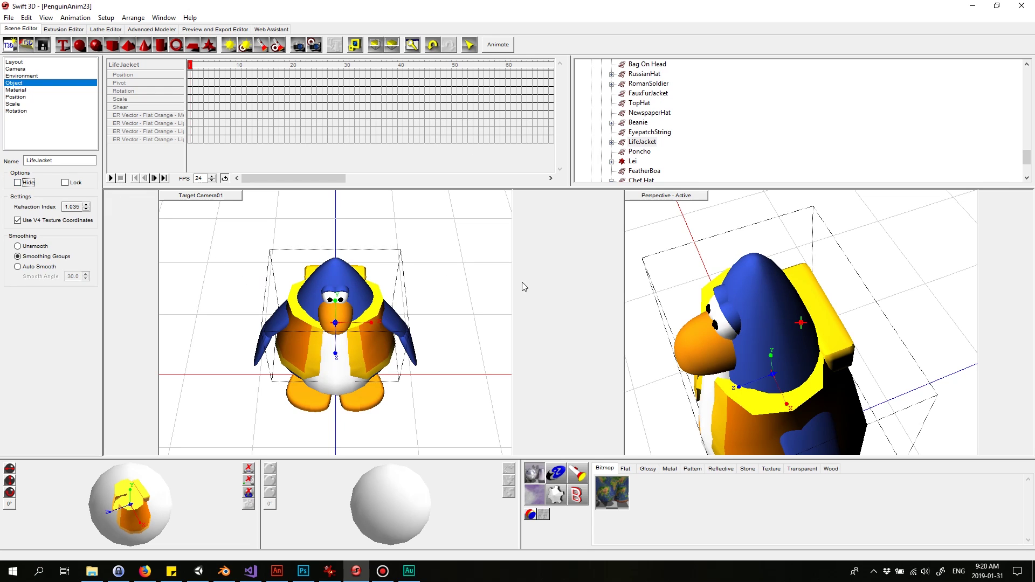
mouse_move(191, 65)
mouse_down()
mouse_move(292, 65)
mouse_move(190, 66)
mouse_up()
click(375, 241)
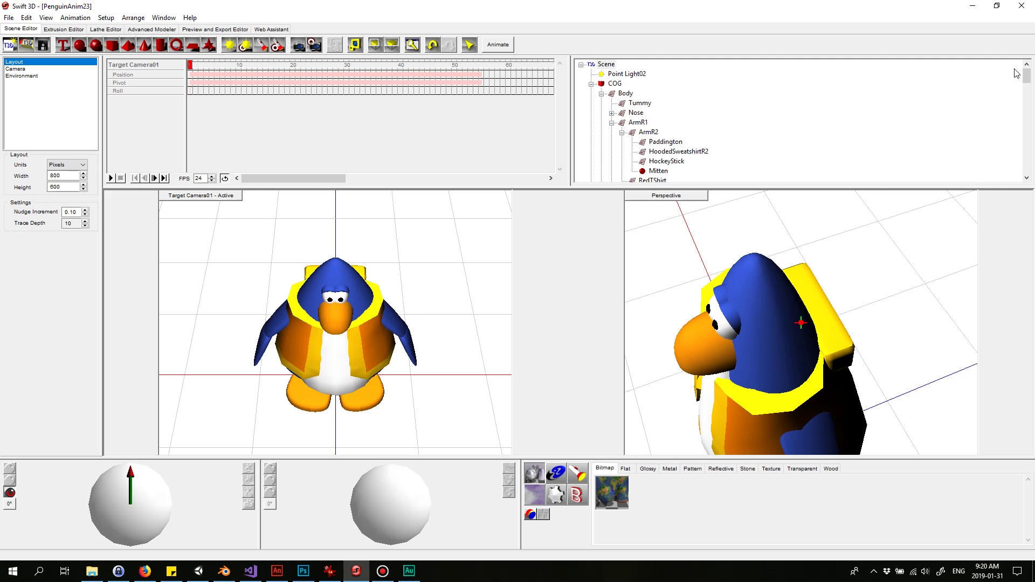
Step: Swap the LifeJacket for the Poncho and scrub the animation to preview it, ending at frame 1
drag(1027, 79, 1033, 171)
scroll(686, 113, up, 2)
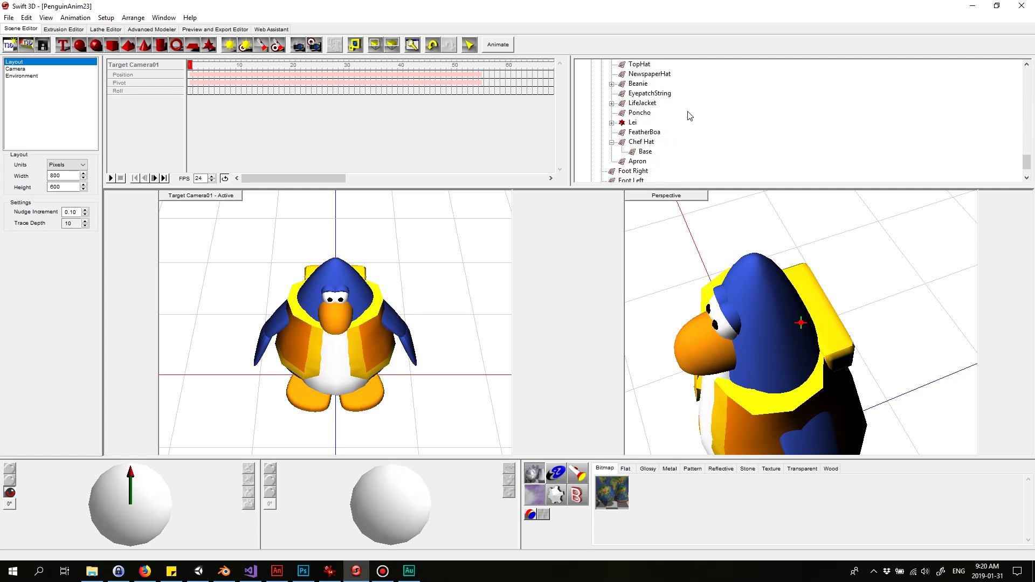
click(641, 132)
click(19, 183)
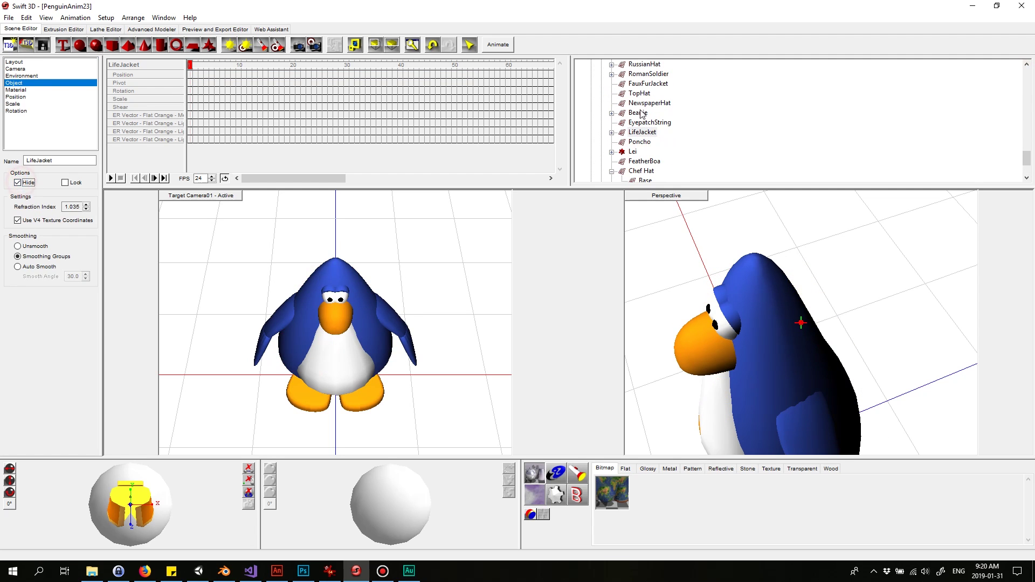
click(639, 141)
click(18, 182)
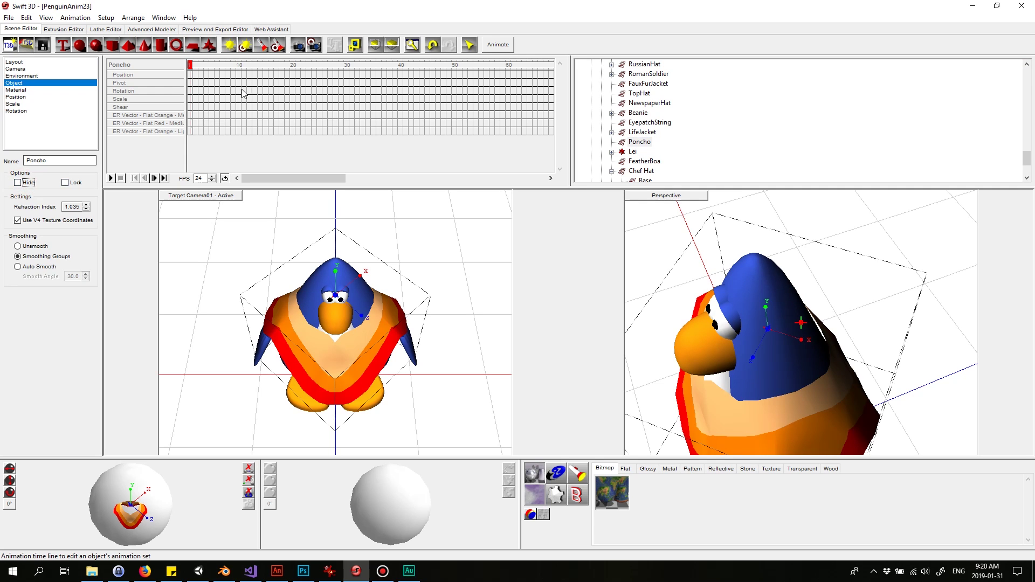
drag(190, 65, 202, 64)
mouse_move(282, 58)
mouse_down()
mouse_move(474, 65)
mouse_move(326, 65)
mouse_move(423, 70)
mouse_move(512, 65)
mouse_move(189, 70)
mouse_up()
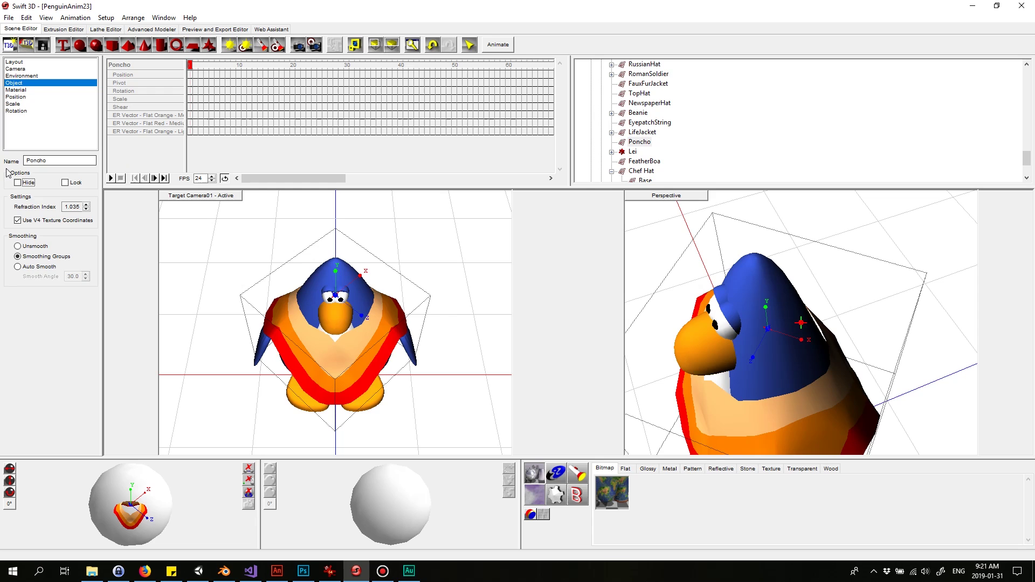
Step: Hide the Poncho and unhide the Lei on the penguin
click(18, 183)
click(632, 152)
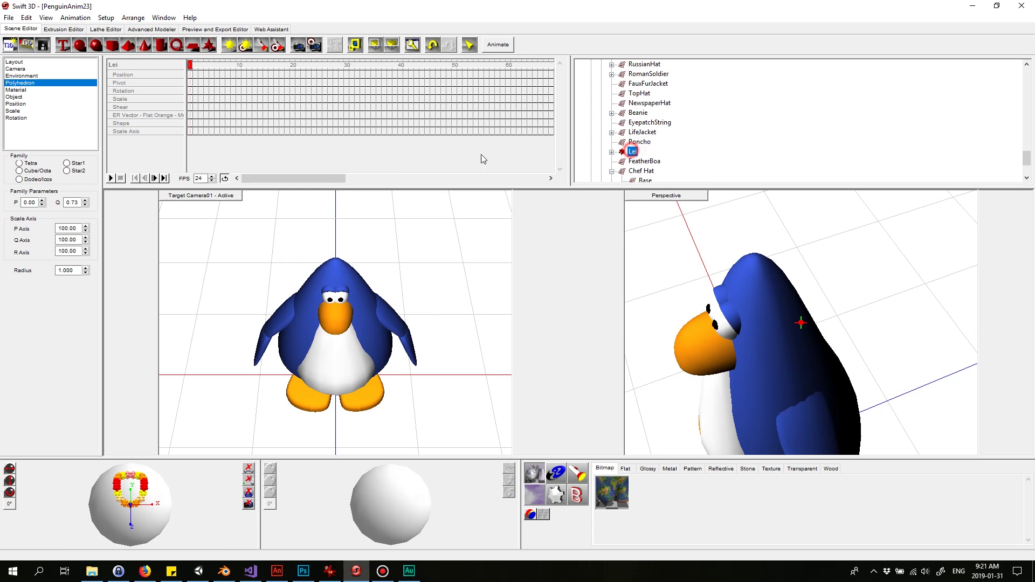
click(25, 97)
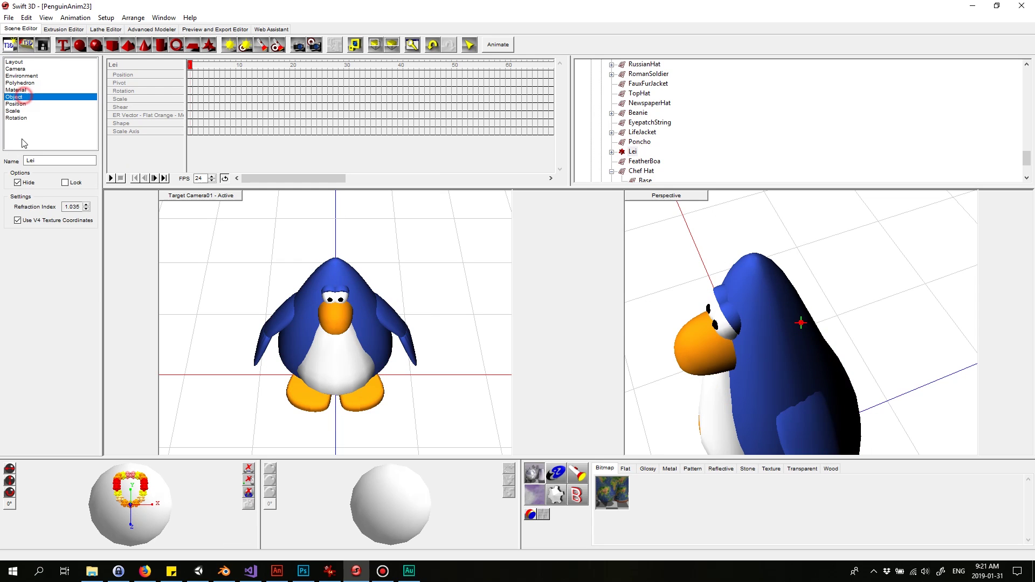
click(18, 182)
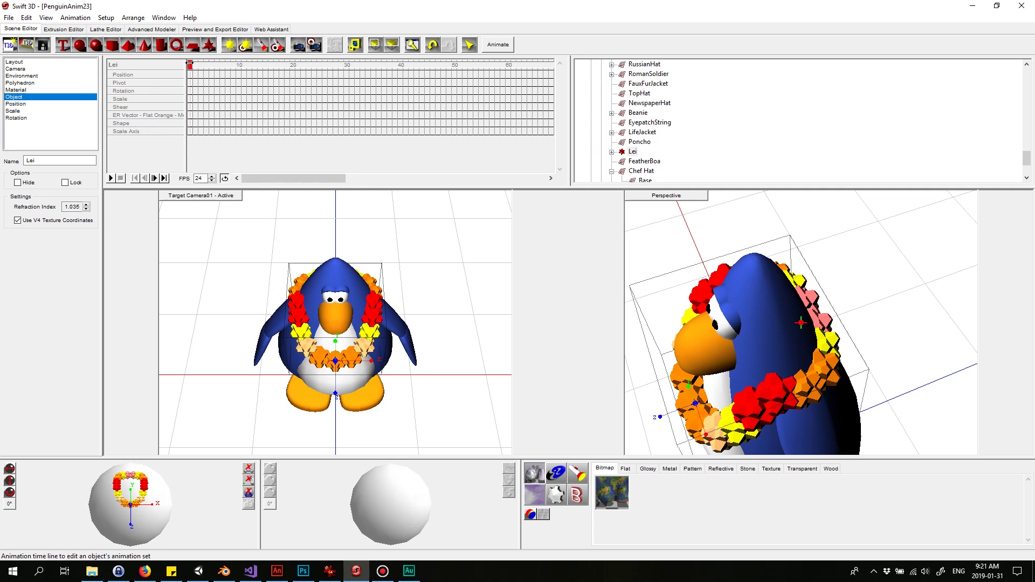
Step: Scrub the animation to about frame 9 and about frame 41 to preview the Lei, and return to frame 1
mouse_move(190, 63)
mouse_down()
mouse_move(426, 70)
mouse_move(233, 73)
mouse_up()
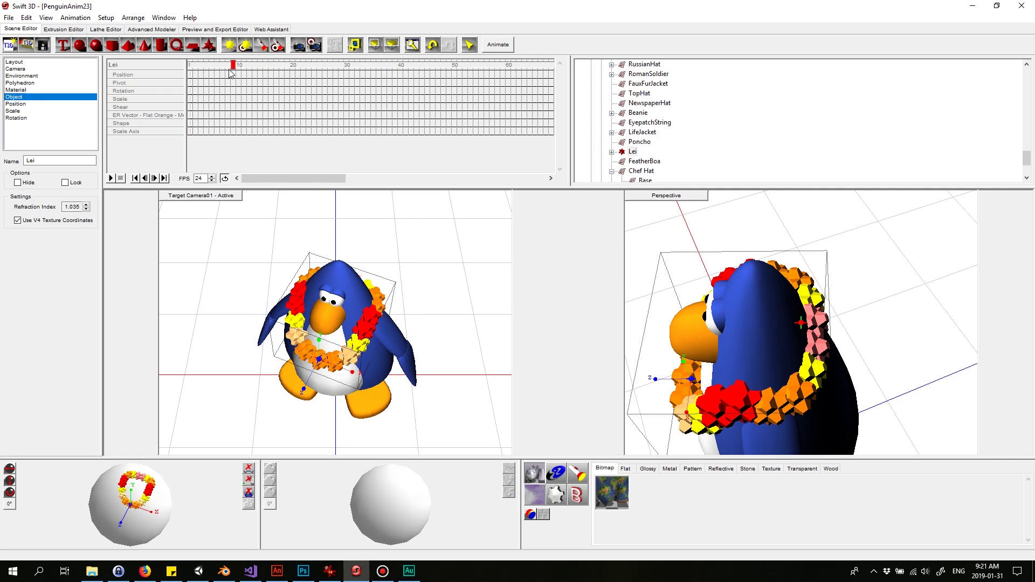
mouse_move(233, 65)
mouse_down()
mouse_move(190, 64)
mouse_move(434, 56)
mouse_move(359, 55)
mouse_move(431, 55)
mouse_move(405, 54)
mouse_up()
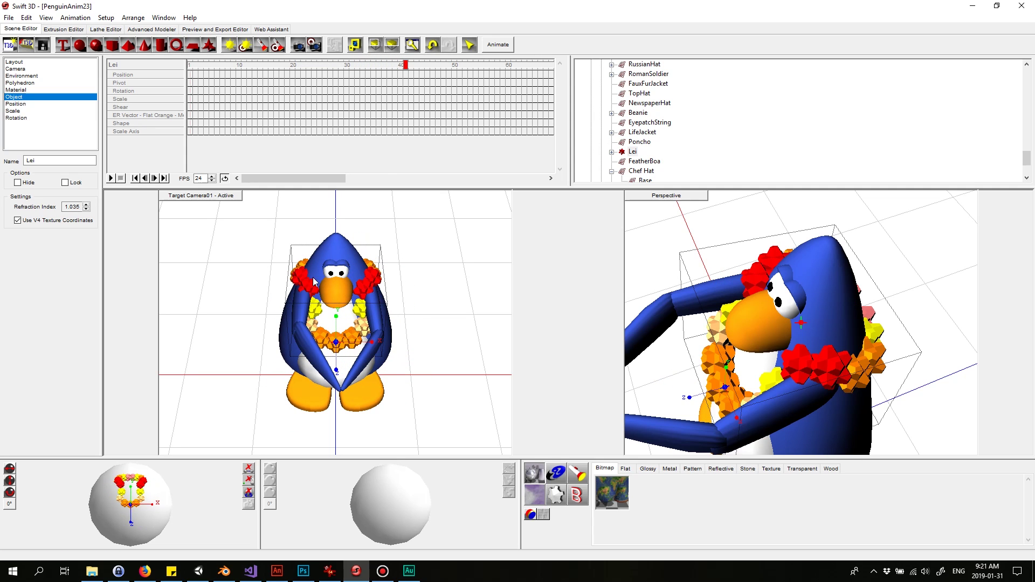
mouse_move(406, 65)
mouse_down()
mouse_move(362, 65)
mouse_move(464, 67)
mouse_move(188, 65)
mouse_up()
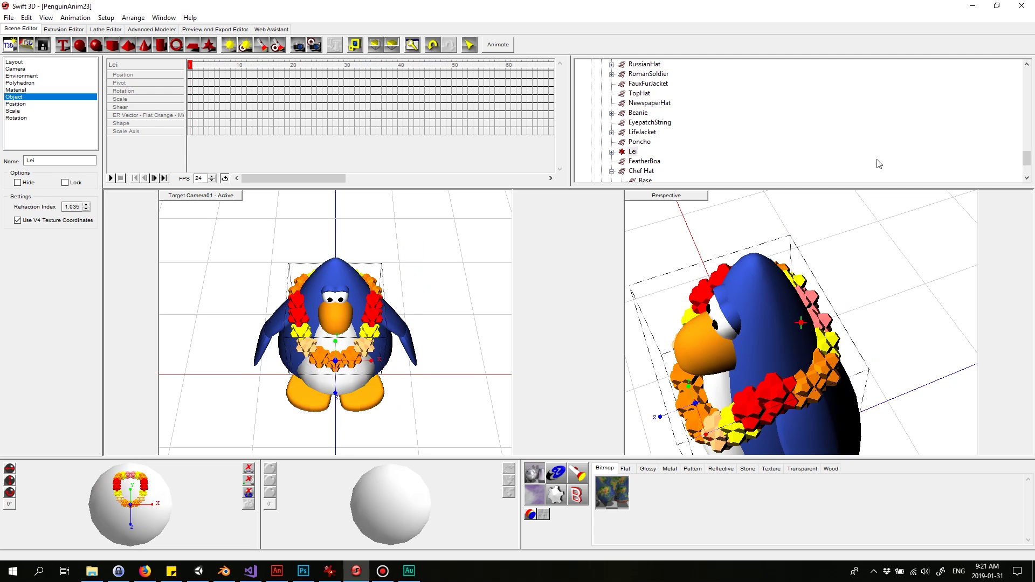
Step: Hide the Lei and unhide the FeatherBoa on the penguin
click(18, 183)
click(643, 161)
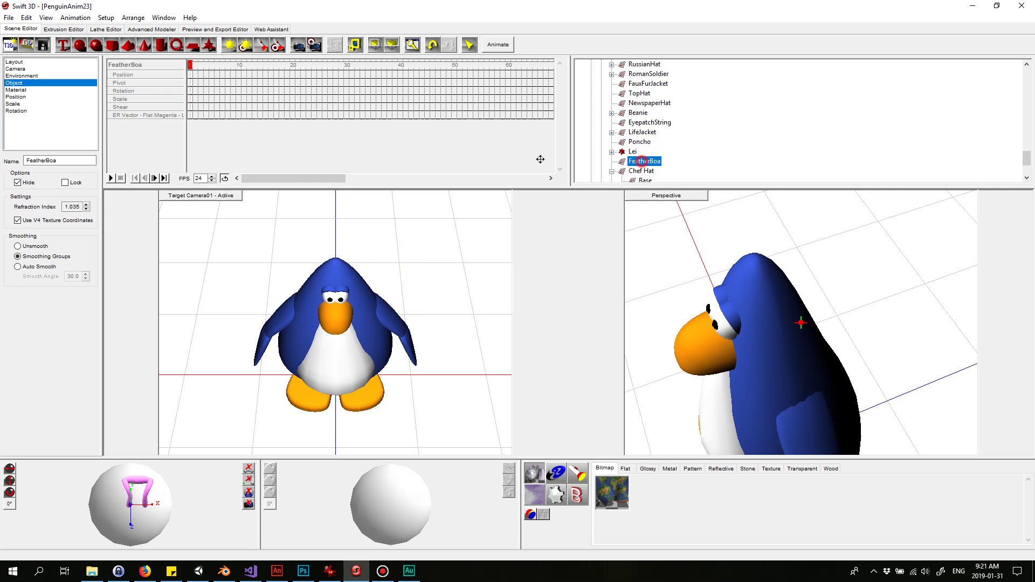
click(18, 183)
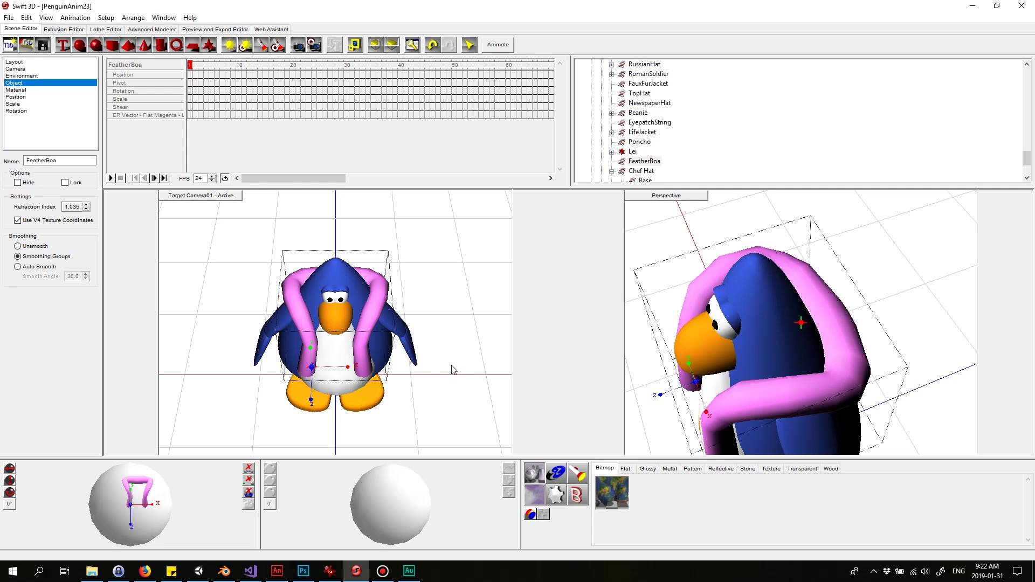
Step: Scrub the animation to about frame 30 to preview the FeatherBoa, and return to frame 1
drag(198, 67, 350, 53)
drag(245, 64, 190, 65)
Step: Hide the FeatherBoa and unhide the Chef Hat on the penguin
scroll(746, 156, down, 1)
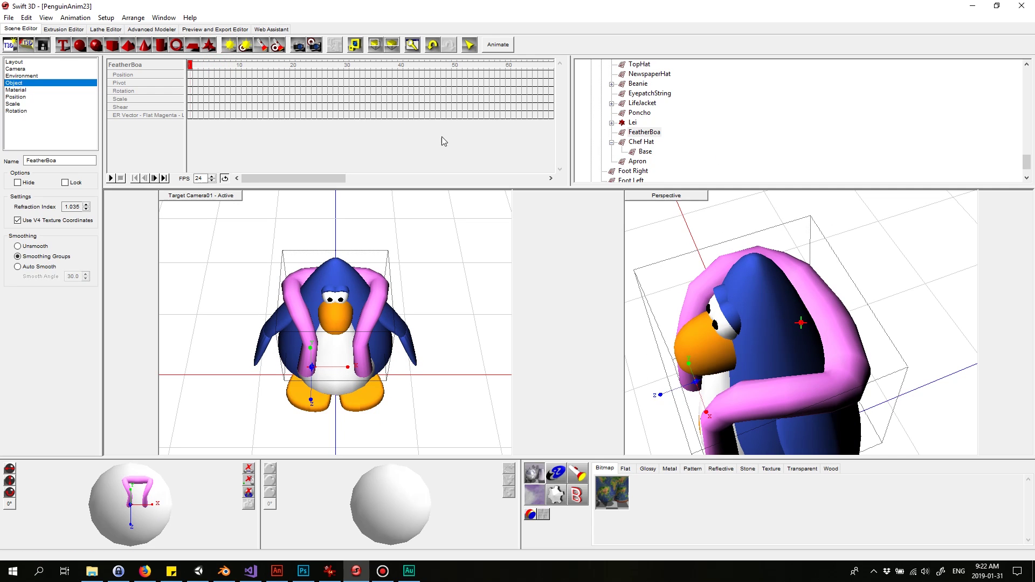
click(17, 182)
click(641, 142)
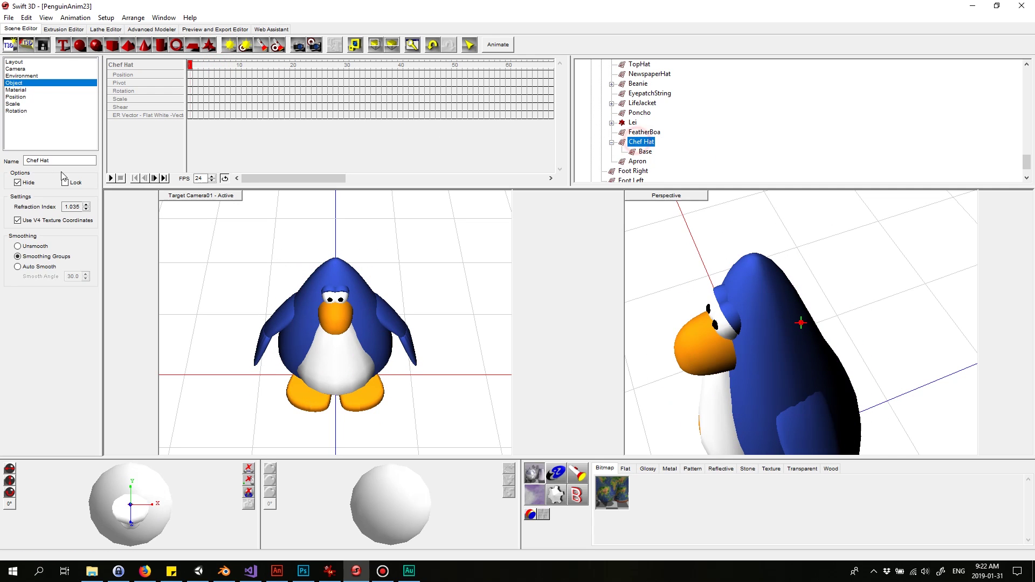
click(17, 182)
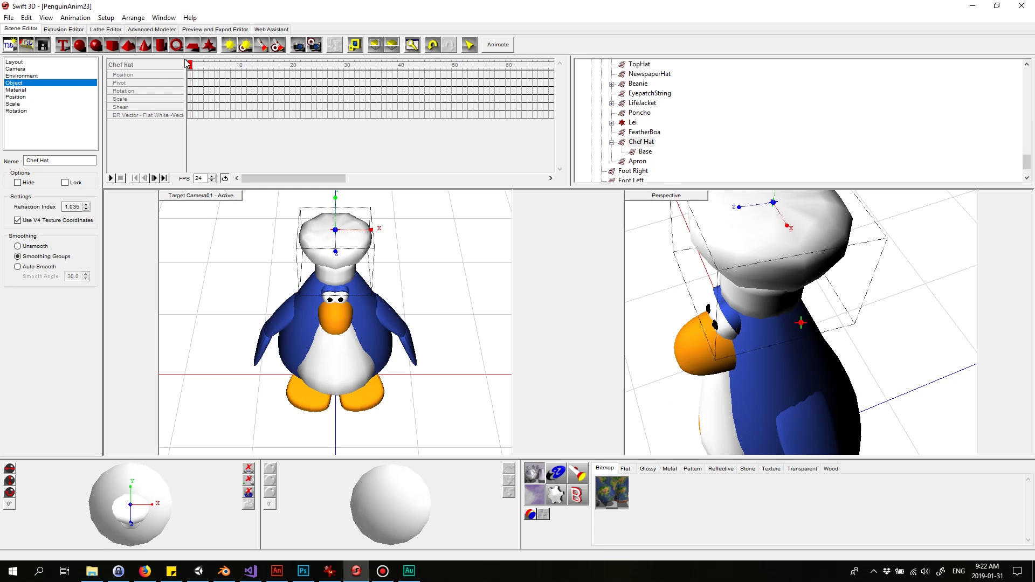
Step: Scrub through the animation past frame 44 to preview the Chef Hat, and return to frame 1
drag(191, 65, 422, 61)
drag(334, 183, 393, 183)
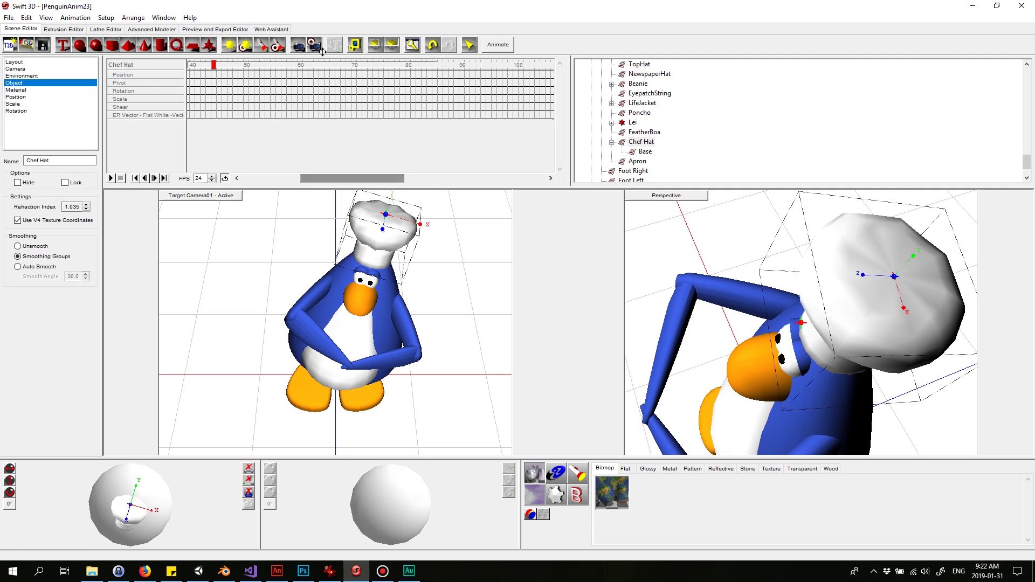
click(338, 63)
drag(343, 63, 488, 61)
drag(402, 178, 452, 178)
drag(316, 72, 230, 63)
drag(379, 177, 270, 178)
click(189, 65)
Step: Scrub the Chef Hat animation again to about frame 63 and back to frame 1
drag(189, 65, 524, 74)
drag(333, 178, 340, 178)
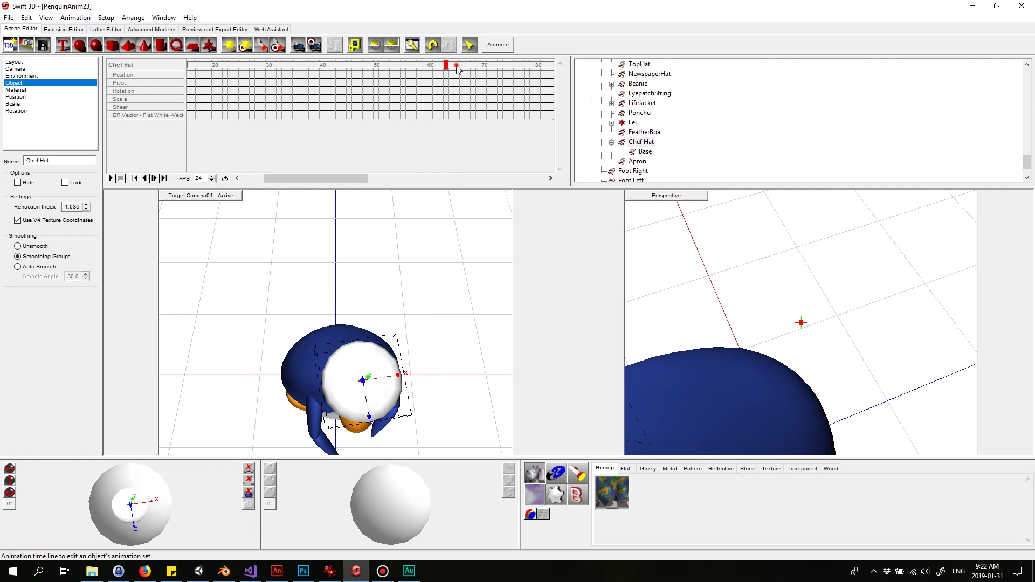
drag(447, 65, 236, 65)
drag(300, 180, 179, 120)
drag(199, 66, 188, 67)
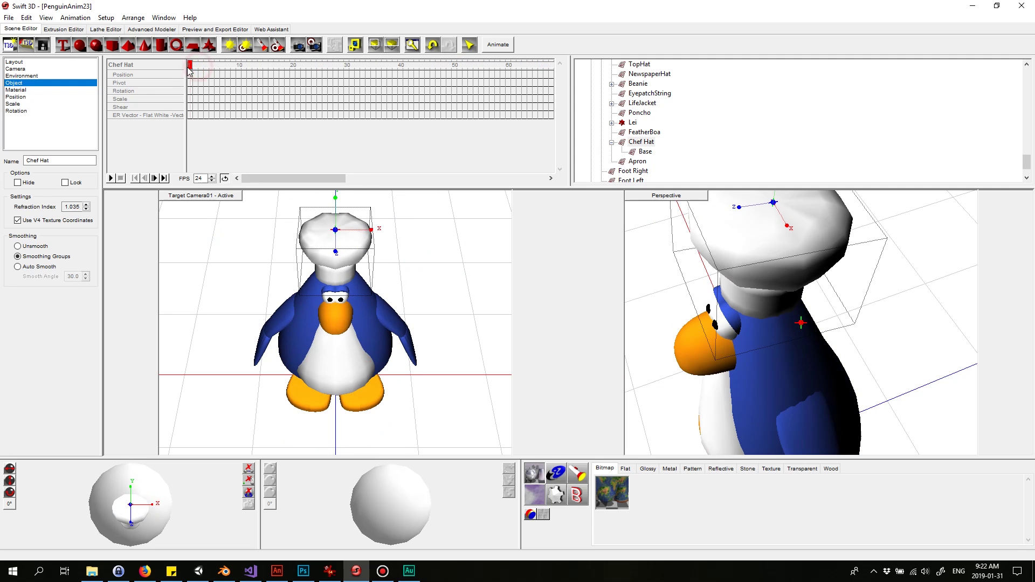
Step: Hide the Chef Hat and unhide the Apron on the penguin
click(18, 183)
click(637, 161)
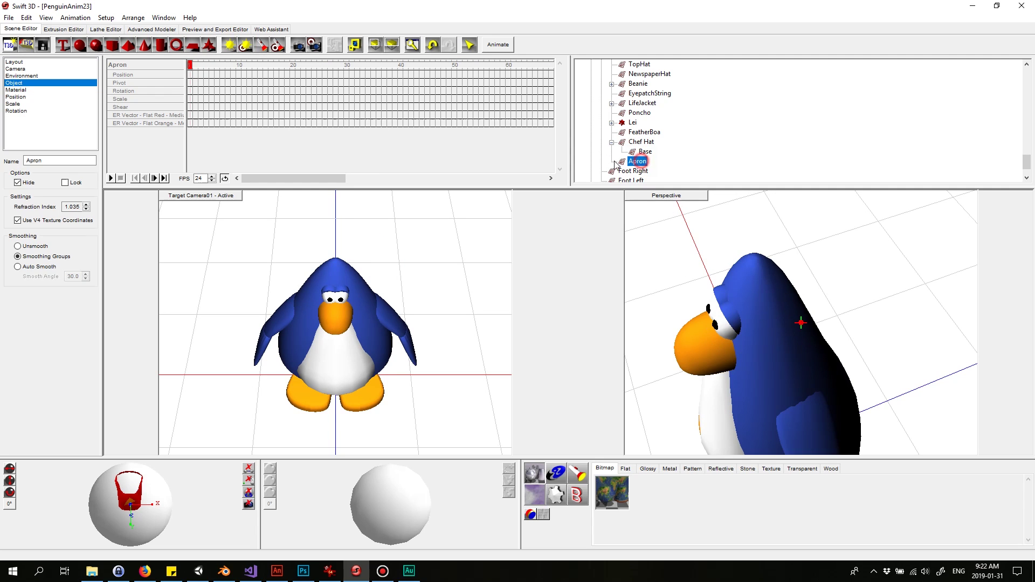
click(18, 183)
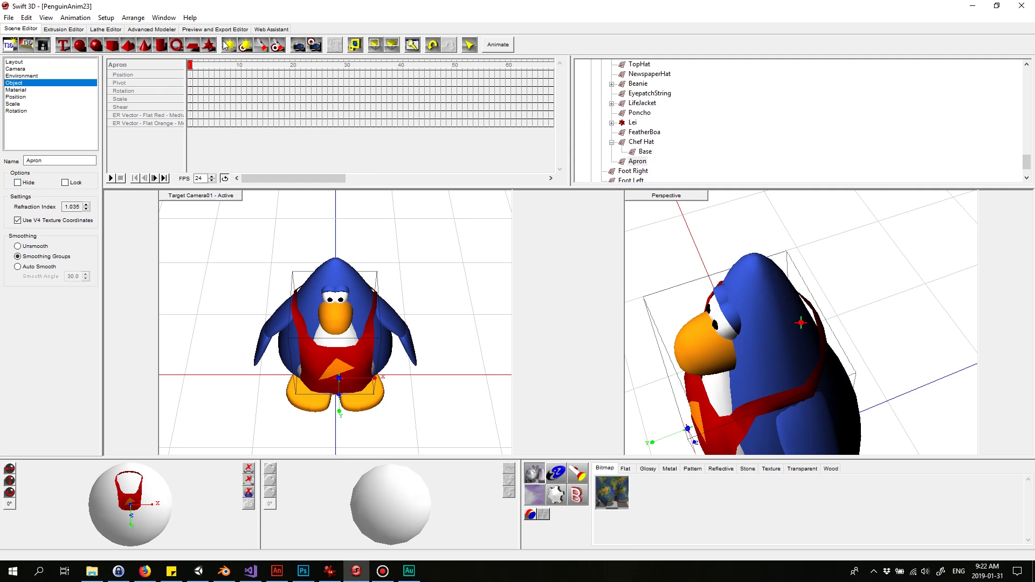
Step: Preview the Apron by scrubbing to about frame 31 and back to frame 1, and hide it
mouse_move(192, 65)
mouse_down()
mouse_move(418, 65)
mouse_move(189, 95)
mouse_move(450, 102)
mouse_move(353, 111)
mouse_up()
mouse_move(282, 70)
mouse_down()
mouse_move(190, 70)
mouse_move(404, 89)
mouse_move(186, 101)
mouse_up()
click(18, 182)
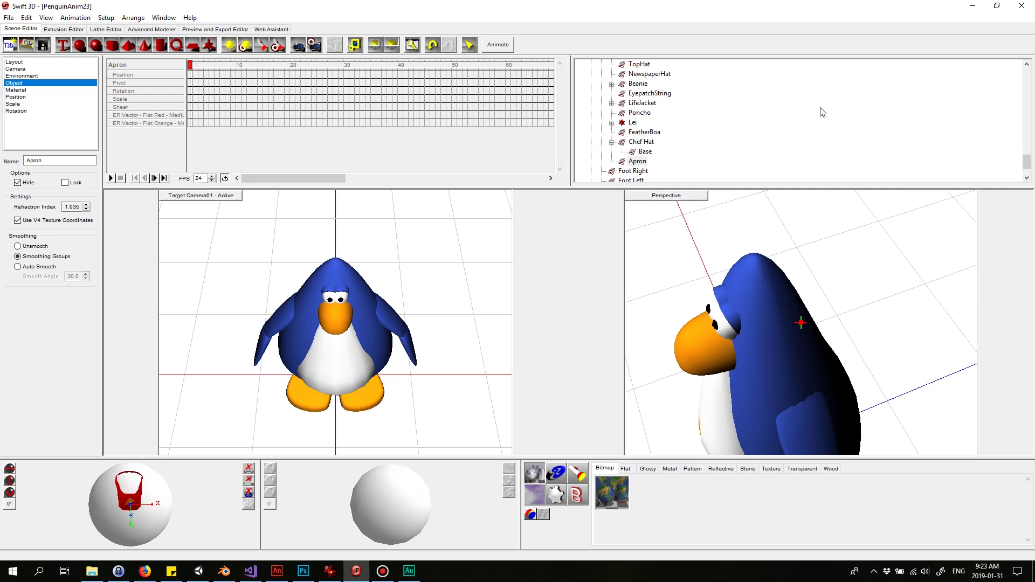
Step: Hide and unhide the Body object so that all of its clothing and accessories are shown at once
drag(1026, 161, 1029, 70)
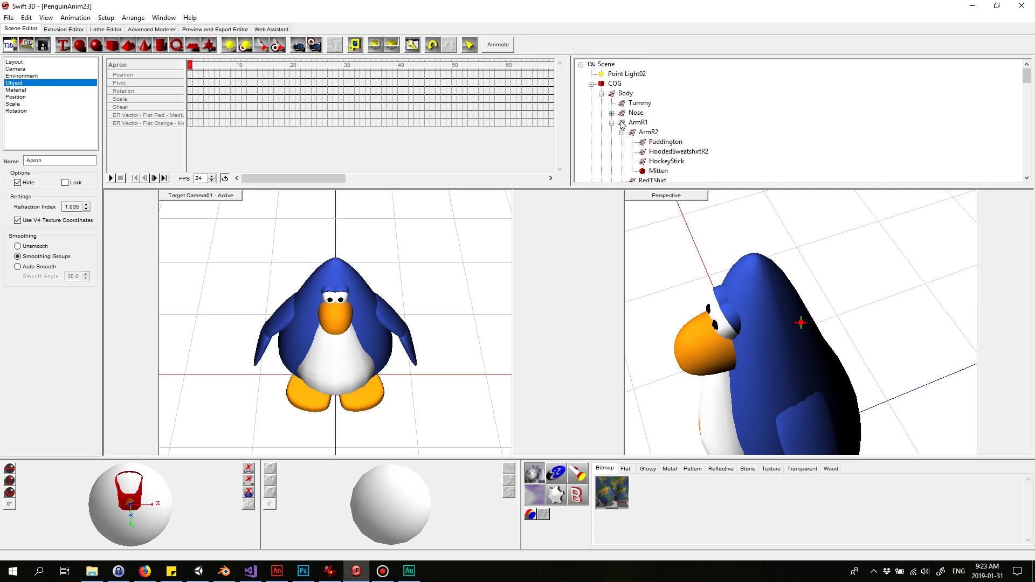
click(625, 93)
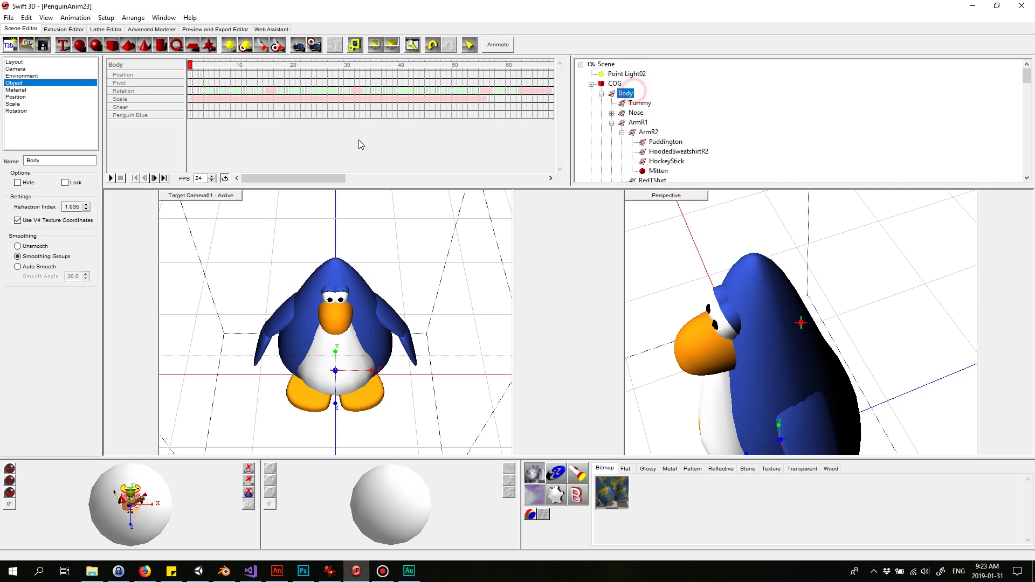
click(17, 183)
click(18, 183)
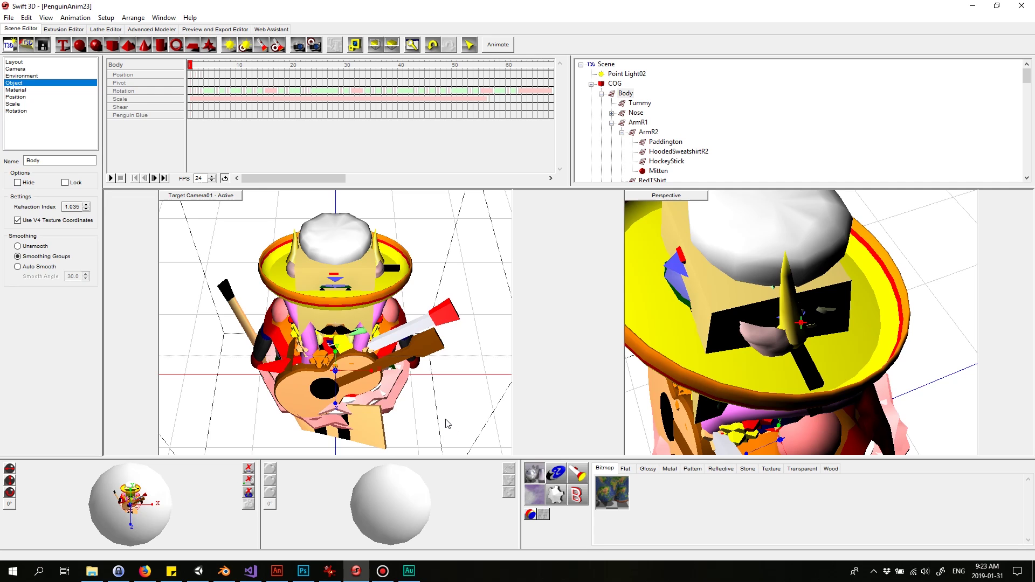
Step: Select the Bag On Head among the stacked accessories in the camera view and hide it
click(351, 281)
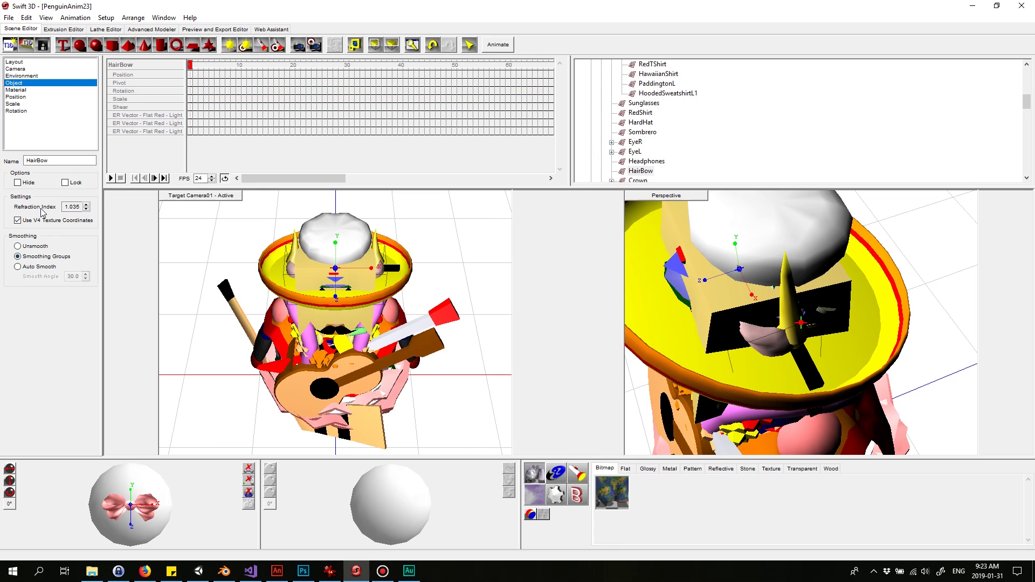
click(368, 320)
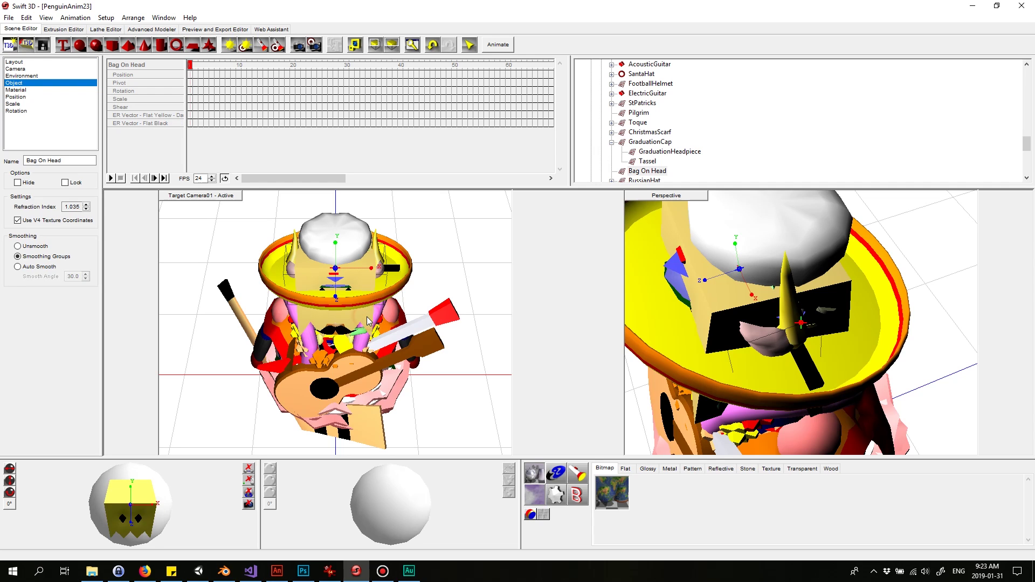
click(18, 183)
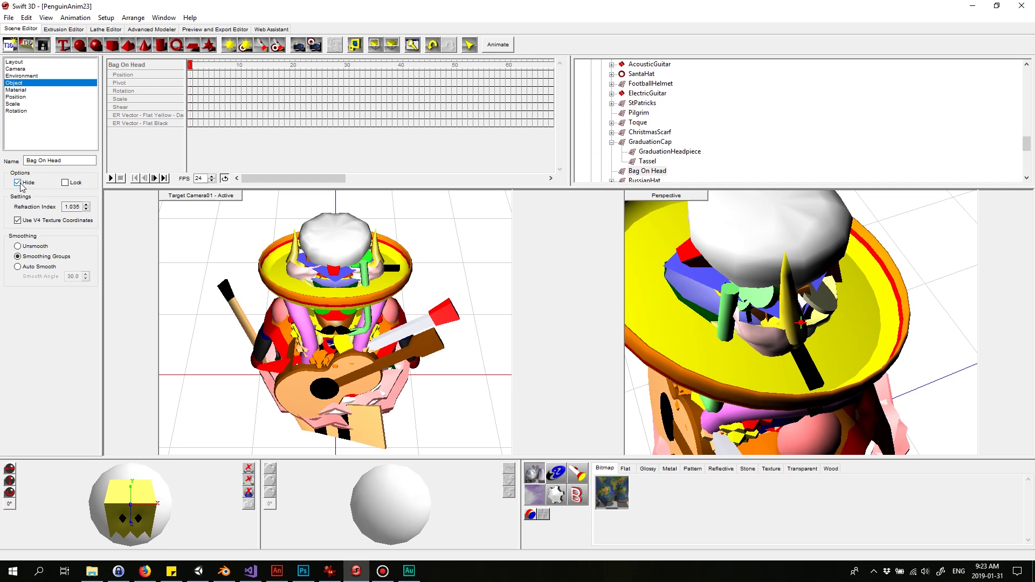
Step: Move the animation to frame 14, look at the Preview and Export Editor, and return to the Scene Editor
drag(191, 64, 269, 56)
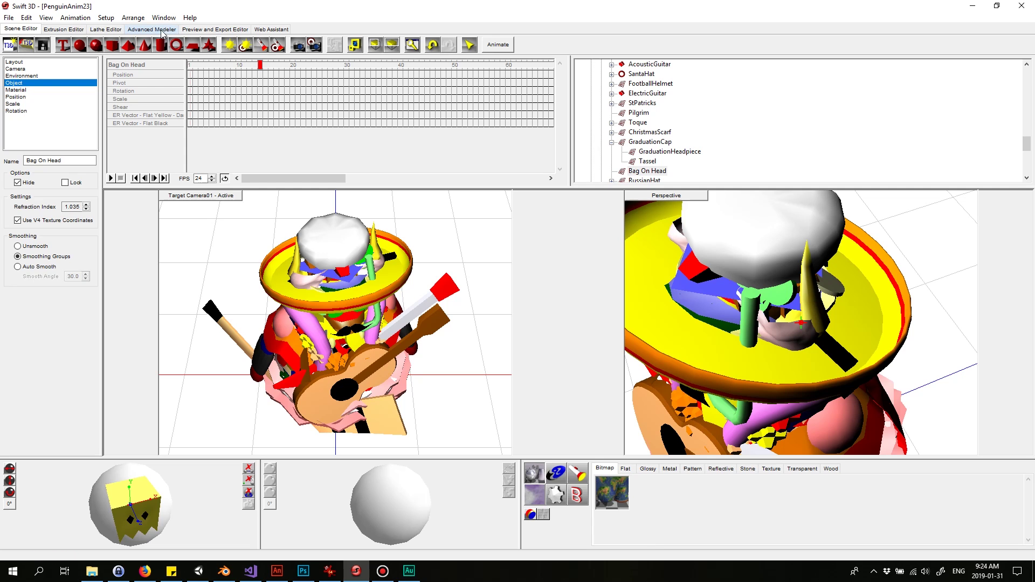
click(199, 29)
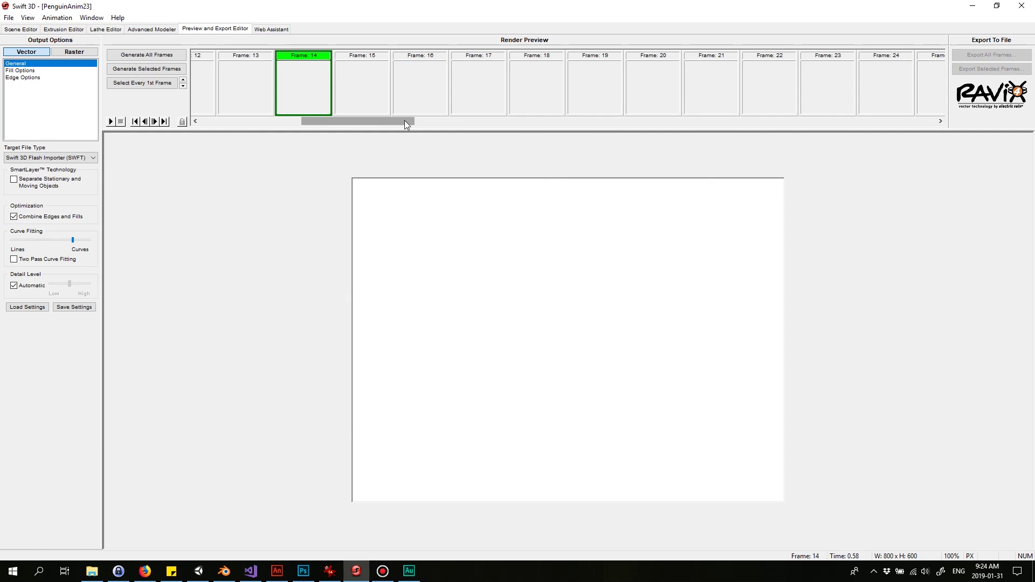
click(21, 31)
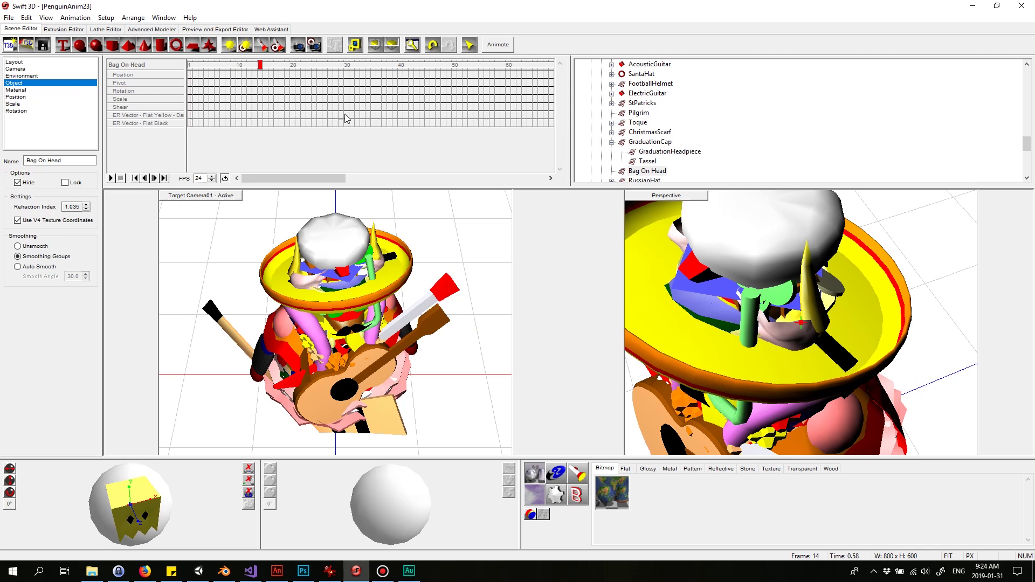
Step: Scrub through the fully dressed penguin's animation and set the current frame to 35
click(393, 66)
drag(394, 66, 366, 67)
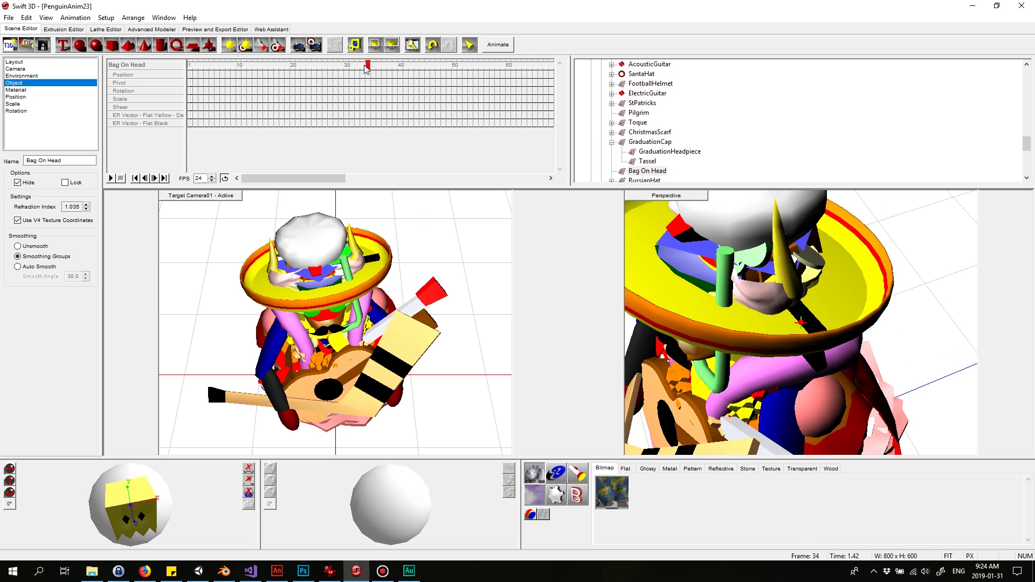
click(371, 67)
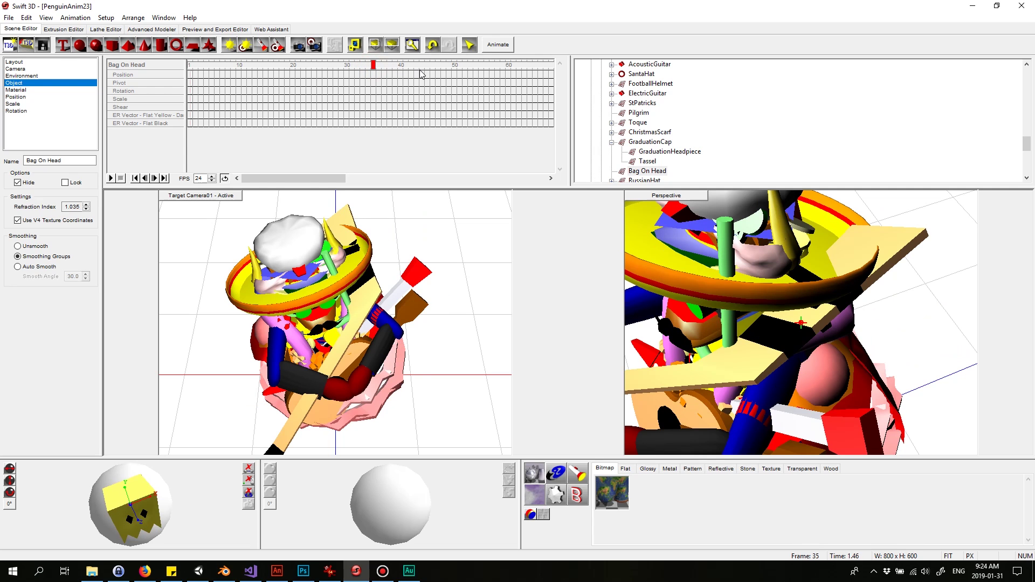
click(473, 67)
click(470, 67)
click(373, 65)
Step: Generate vector previews of a run of frames starting at frame 35 in the Preview and Export Editor, and play them
click(213, 30)
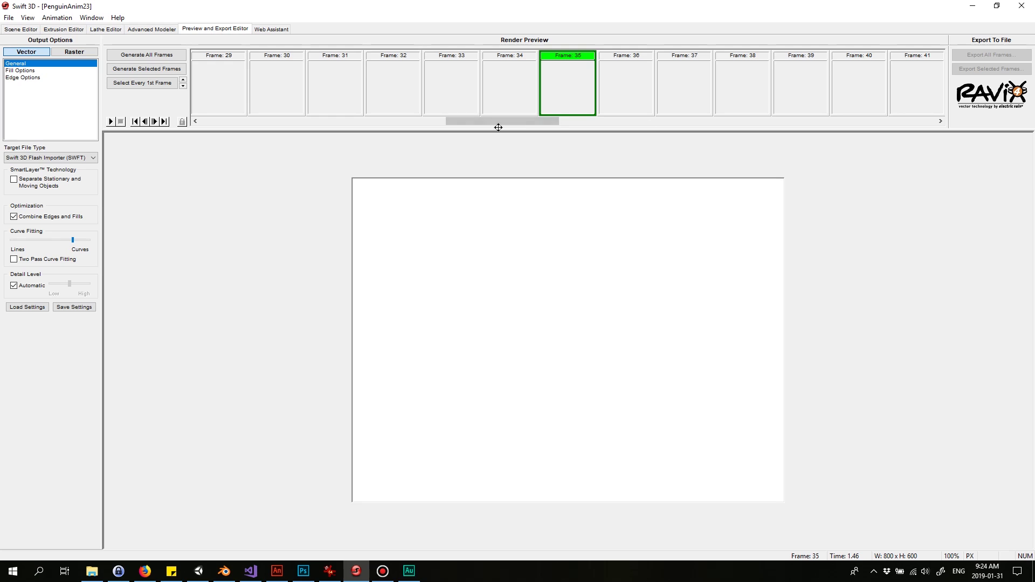
drag(499, 122, 561, 123)
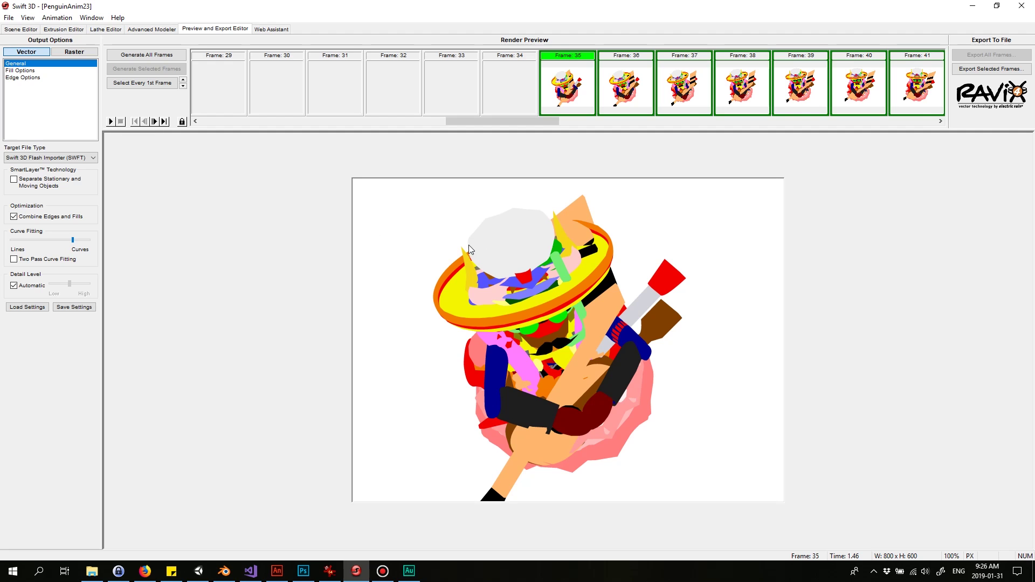
click(110, 123)
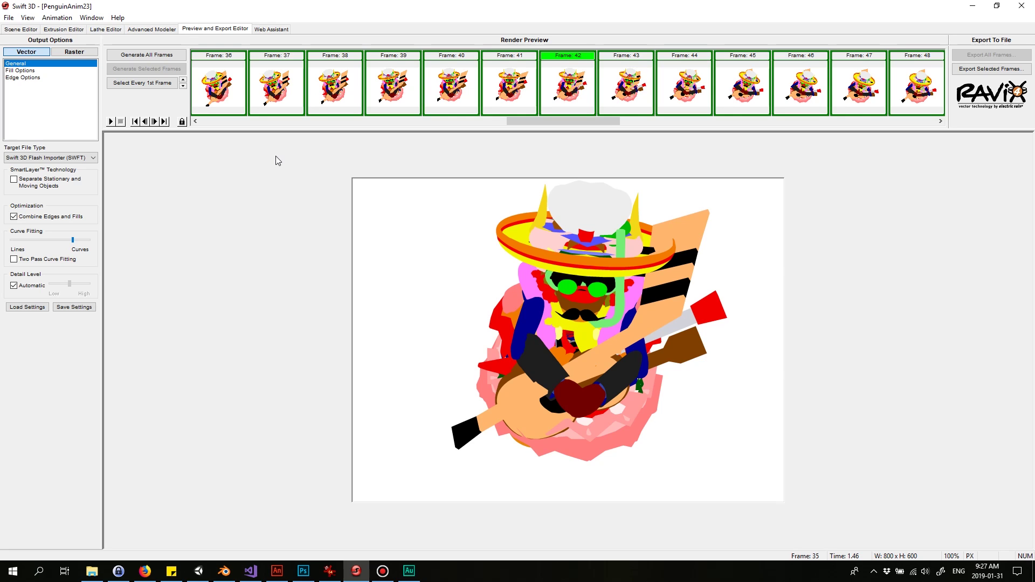
Step: Return to the Scene Editor and orbit the Perspective view to examine the fully dressed penguin from the front
click(24, 29)
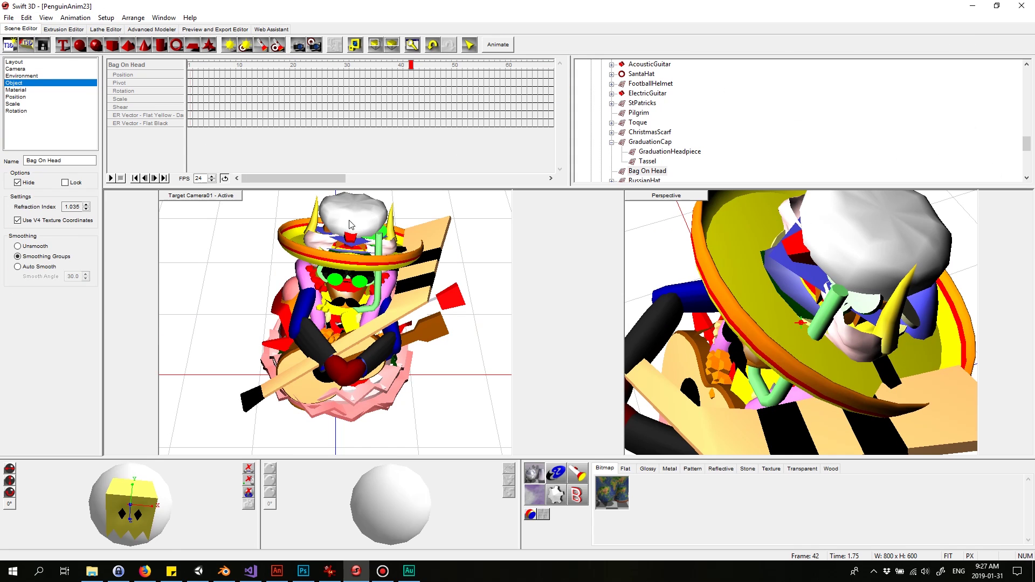
drag(673, 277, 816, 365)
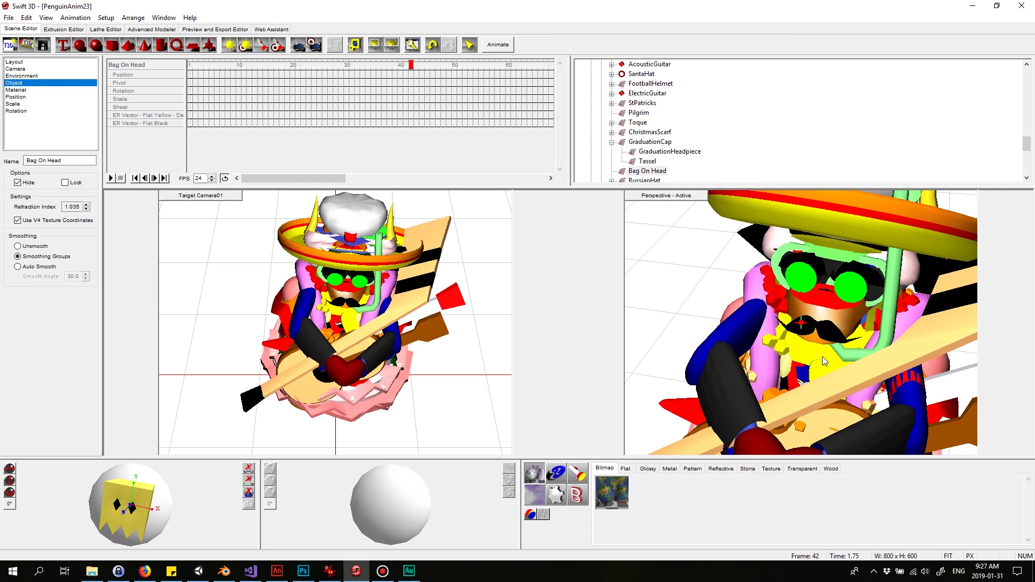
drag(823, 346, 875, 344)
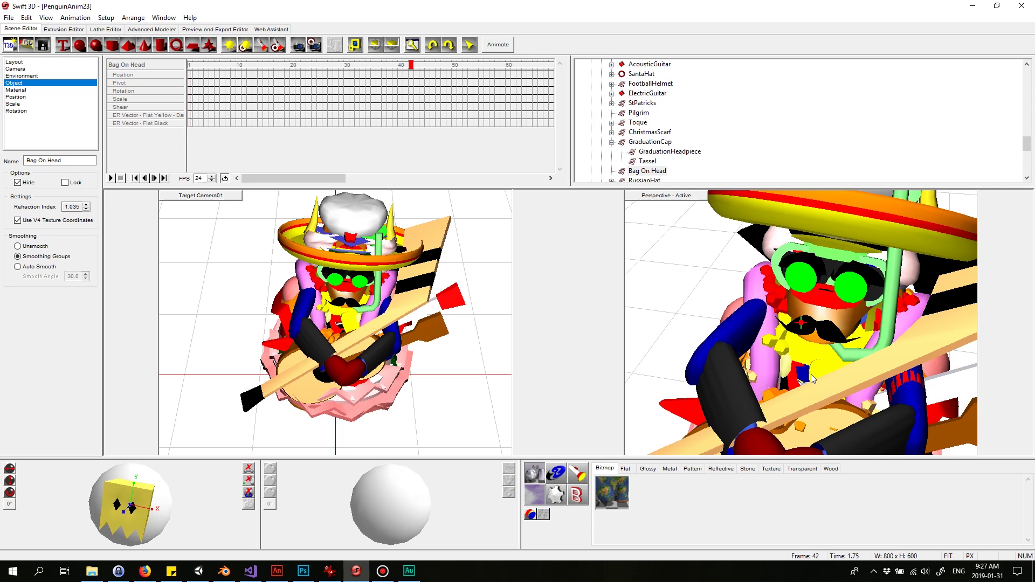